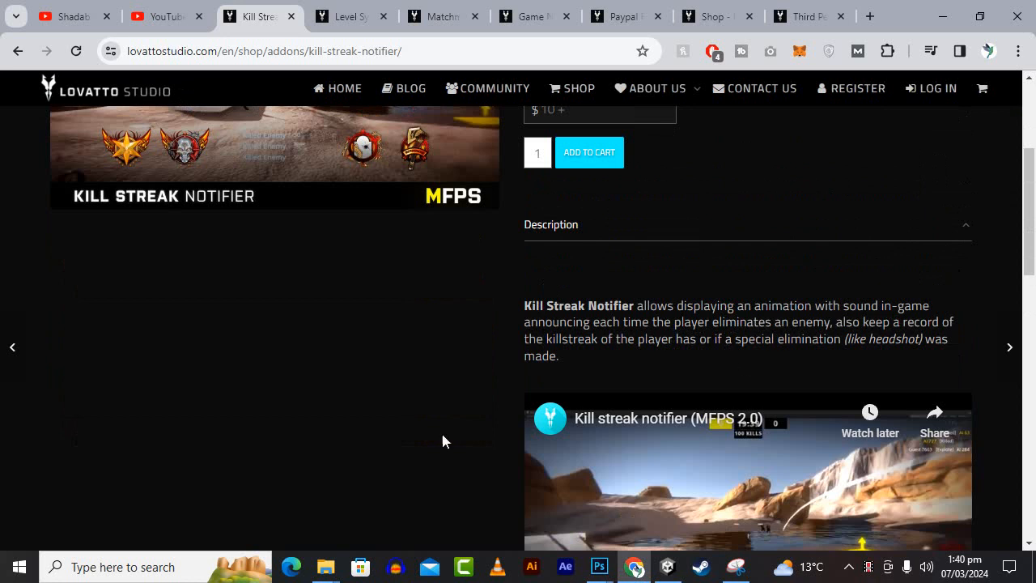
Read the Kill Streak Notifier description on the Lovatto Studio product page, including the special elimination note.
scroll(356, 454, down, 3)
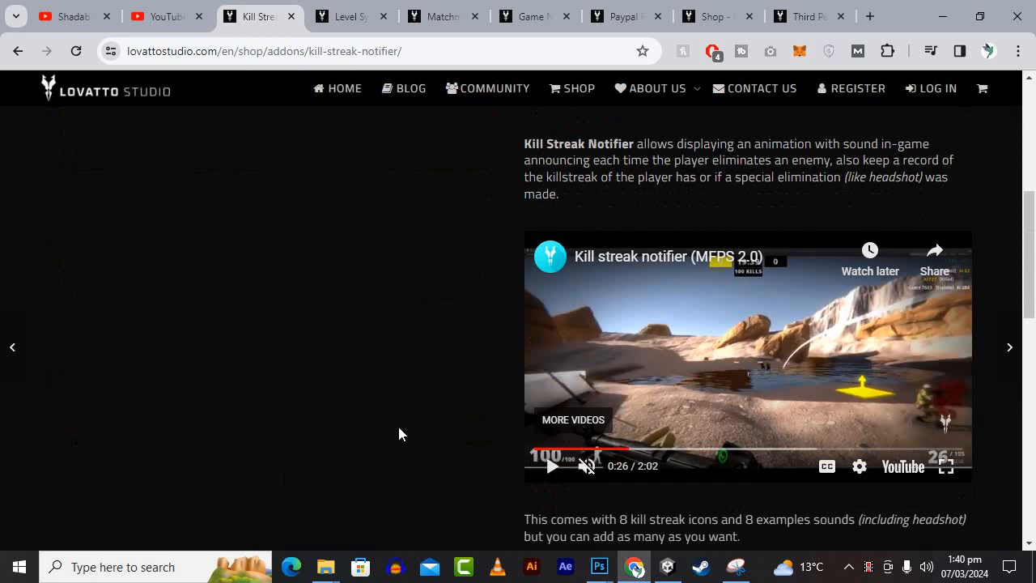
scroll(400, 425, up, 5)
scroll(404, 425, down, 1)
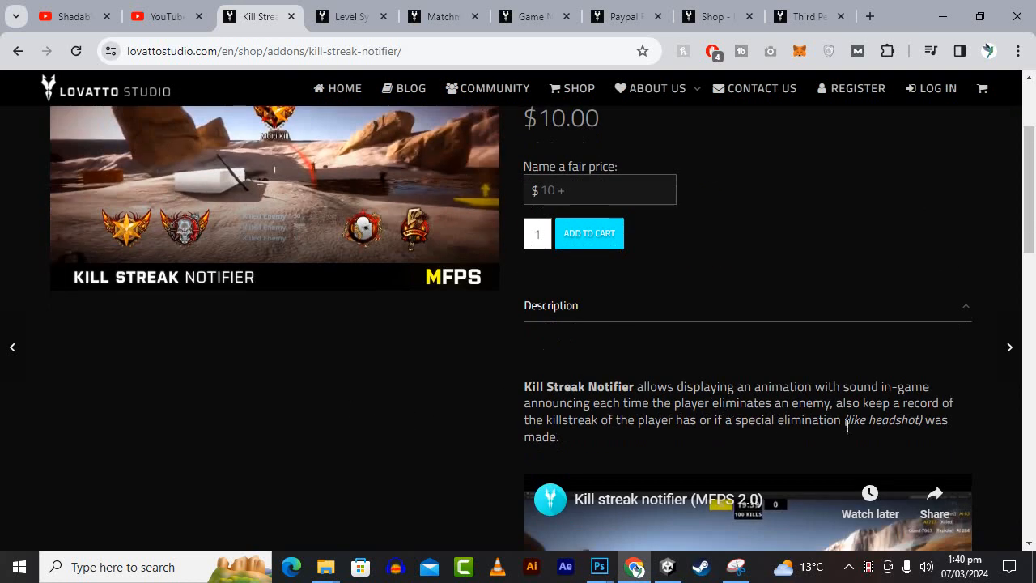
drag(858, 424, 923, 422)
click(689, 429)
Import all contents of the kill_streak_notifier-1_4_1_(MFPS_1_9_x) package from the addons folder into the Unity project.
mouse_move(324, 570)
click(340, 483)
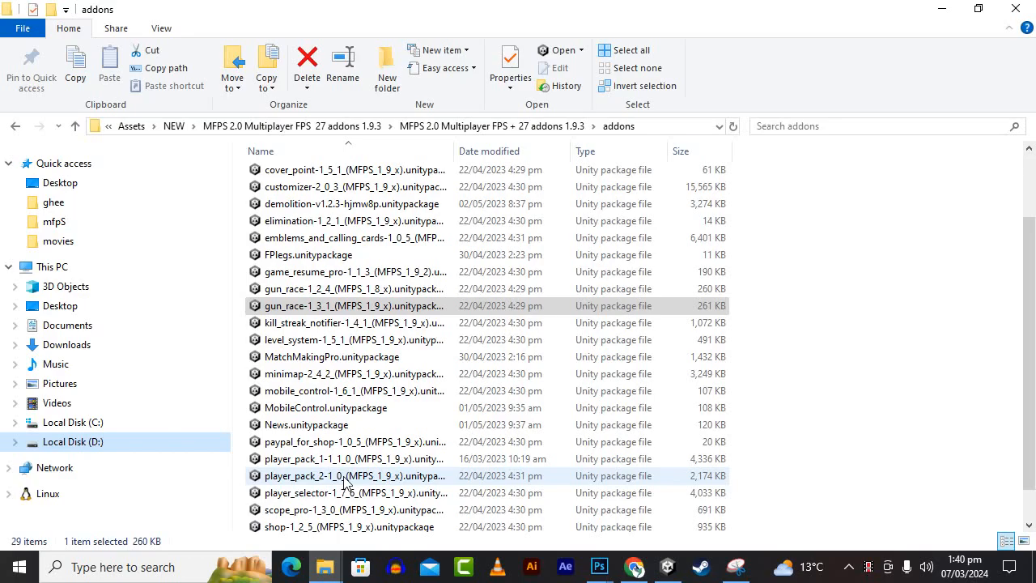
drag(321, 331, 533, 441)
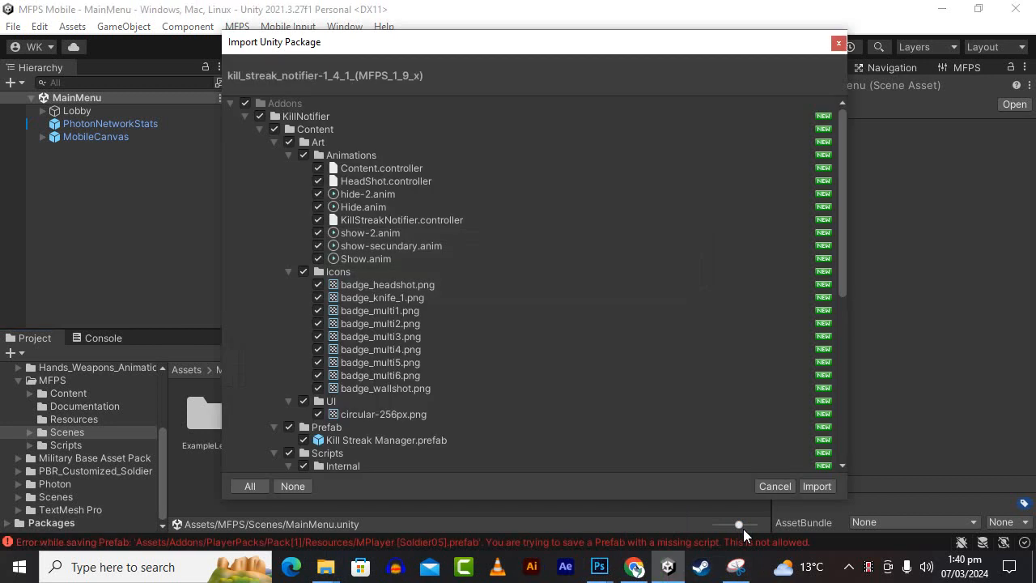
click(817, 486)
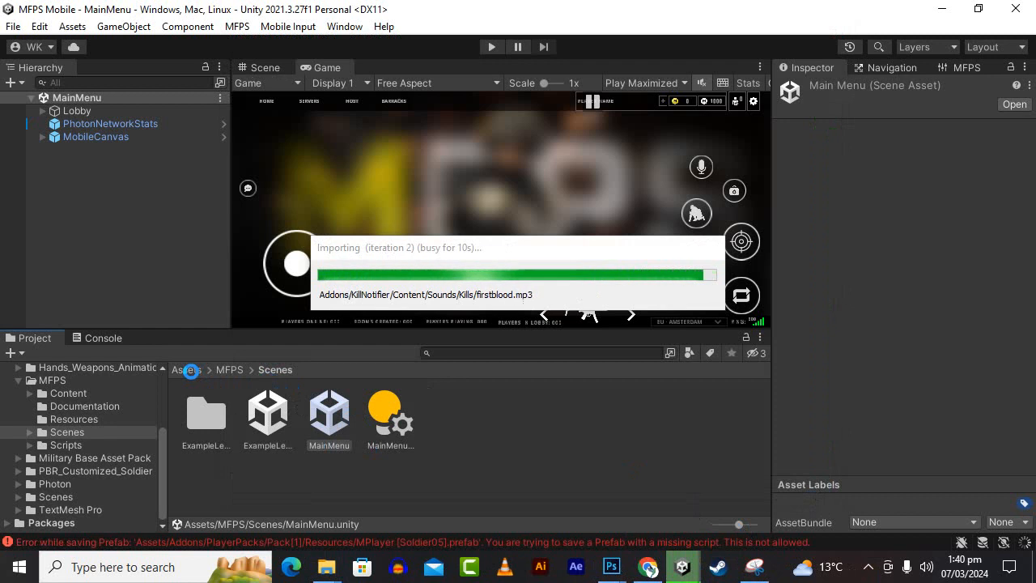
Show the Kill Streak Notifier addon's setup instructions from Assets/Addons/KillNotifier.
click(186, 369)
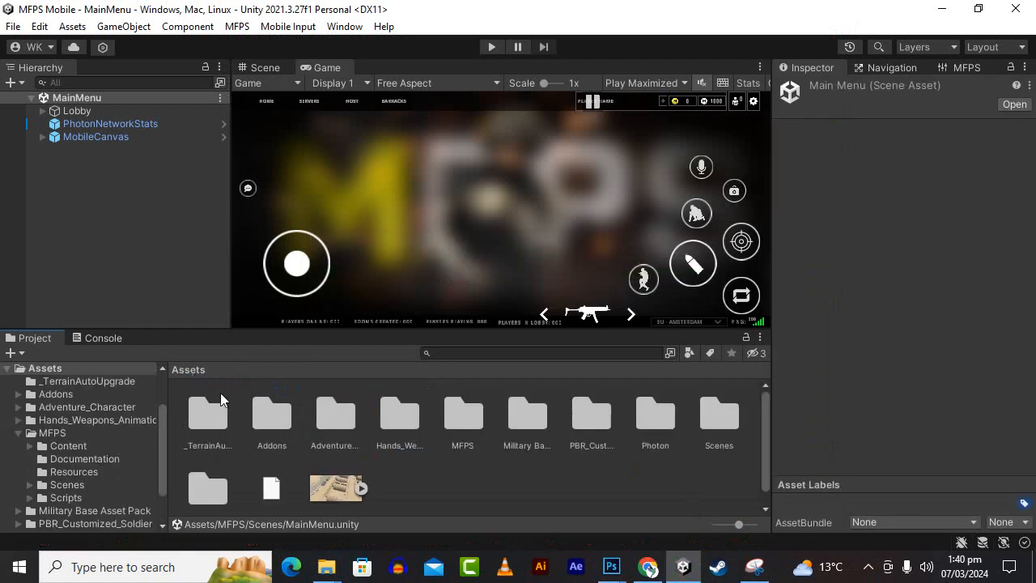
double_click(270, 415)
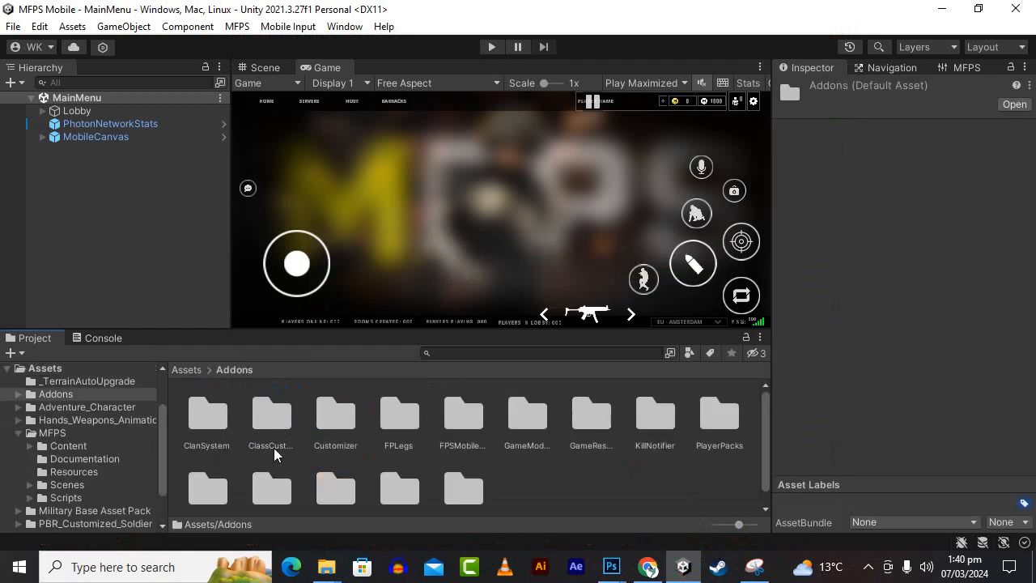
double_click(666, 429)
click(344, 412)
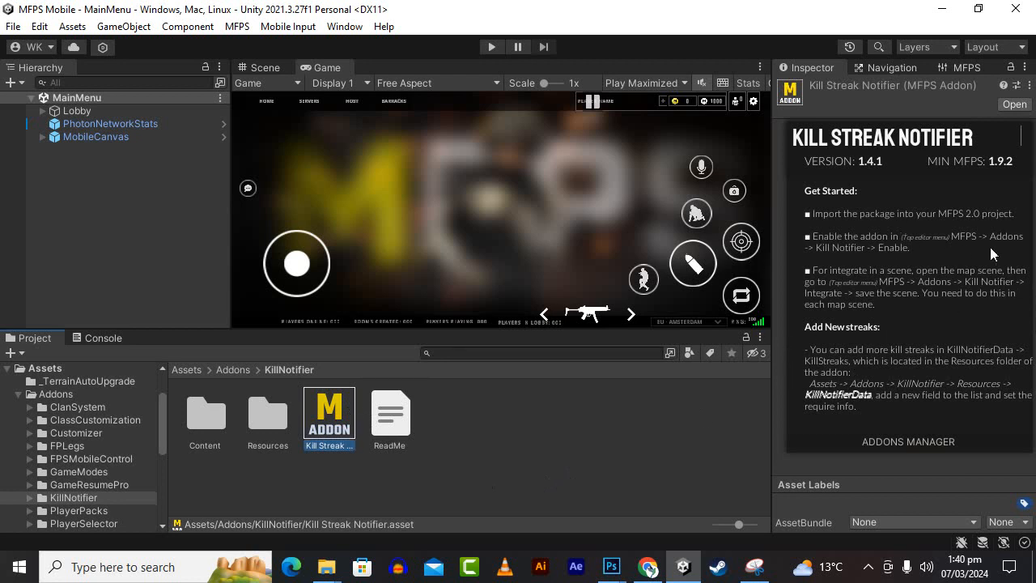
Enable the Kill Notifier addon for the MFPS project.
click(237, 26)
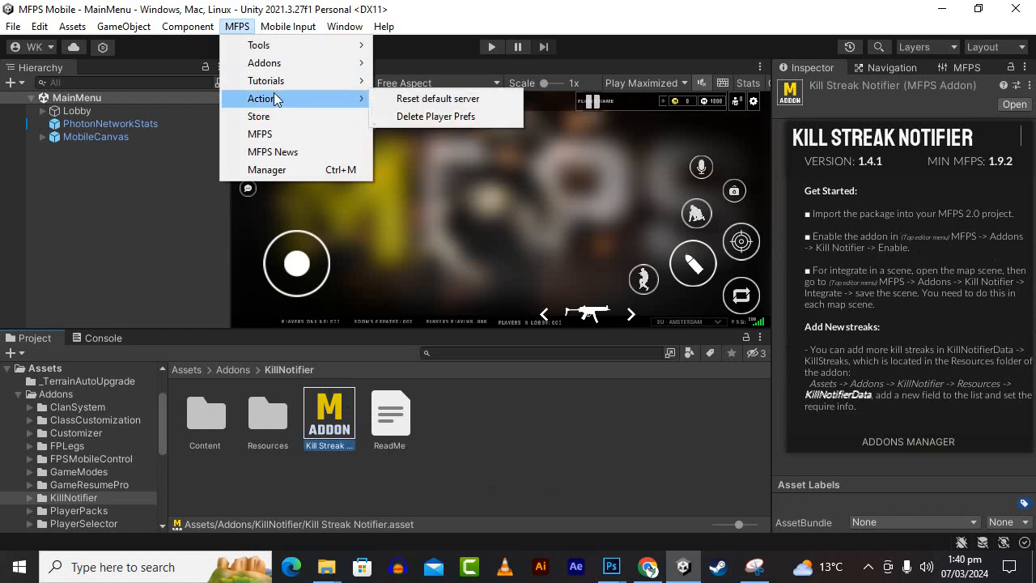
mouse_move(292, 68)
mouse_move(428, 301)
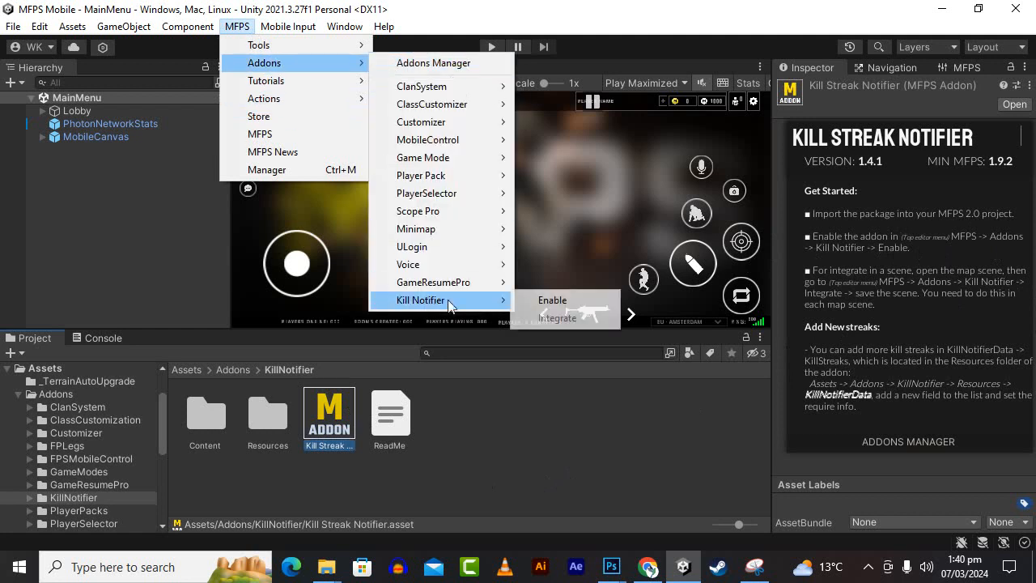
click(567, 298)
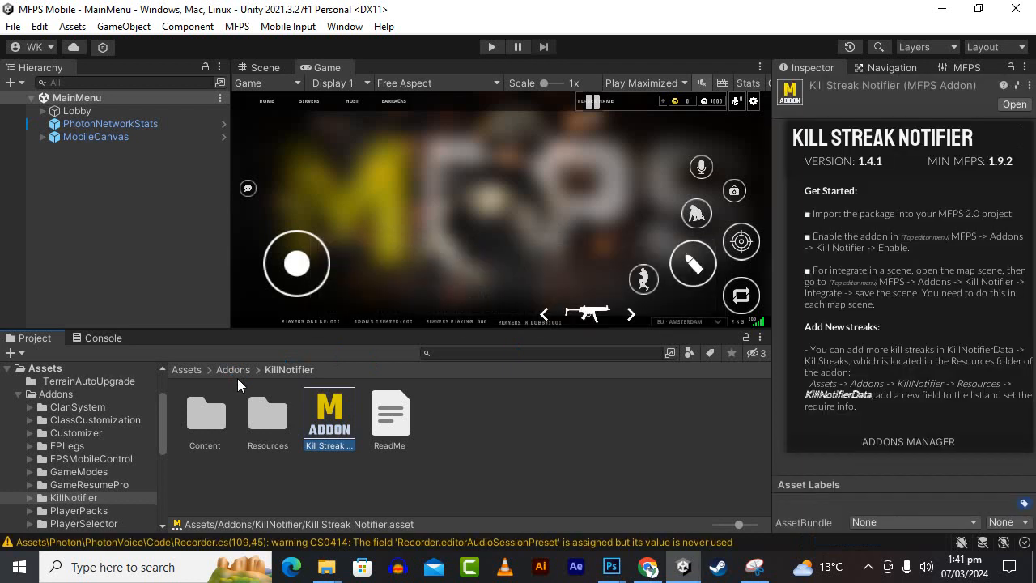
Open the MilitaryBase map scene from Assets/Scenes.
click(185, 370)
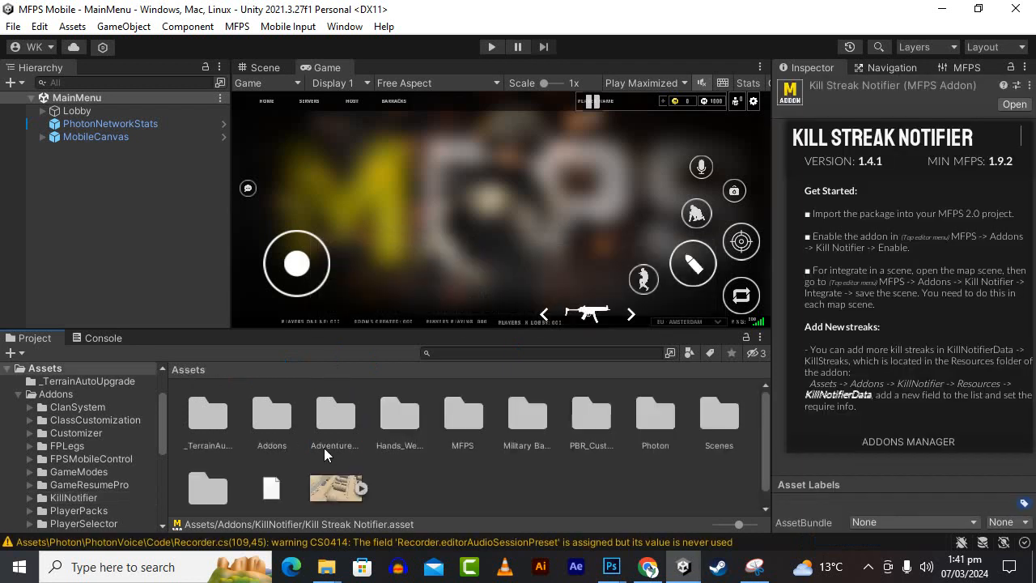
double_click(715, 413)
click(267, 409)
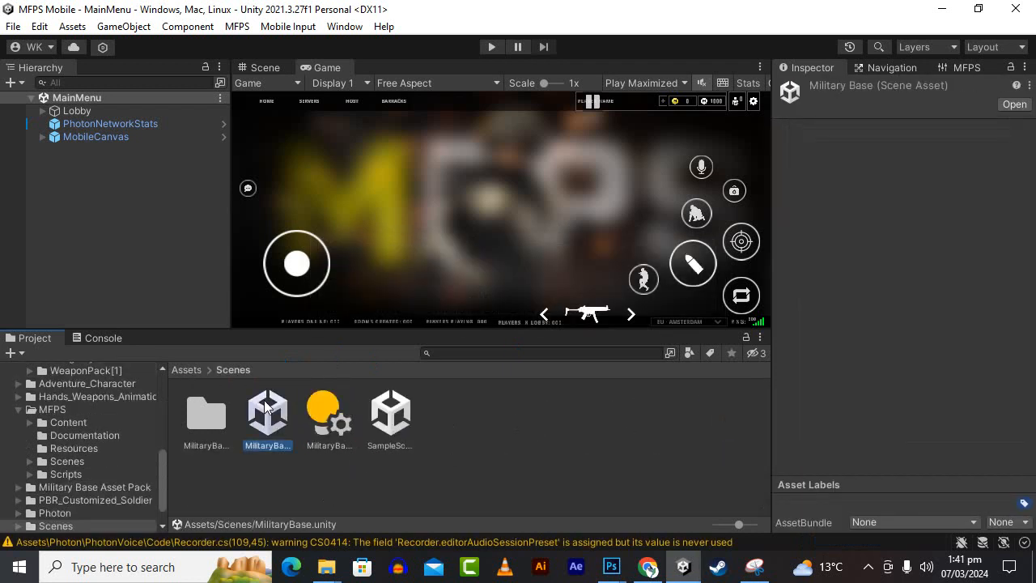
double_click(267, 409)
Integrate the Kill Notifier addon into the MilitaryBase scene.
click(238, 26)
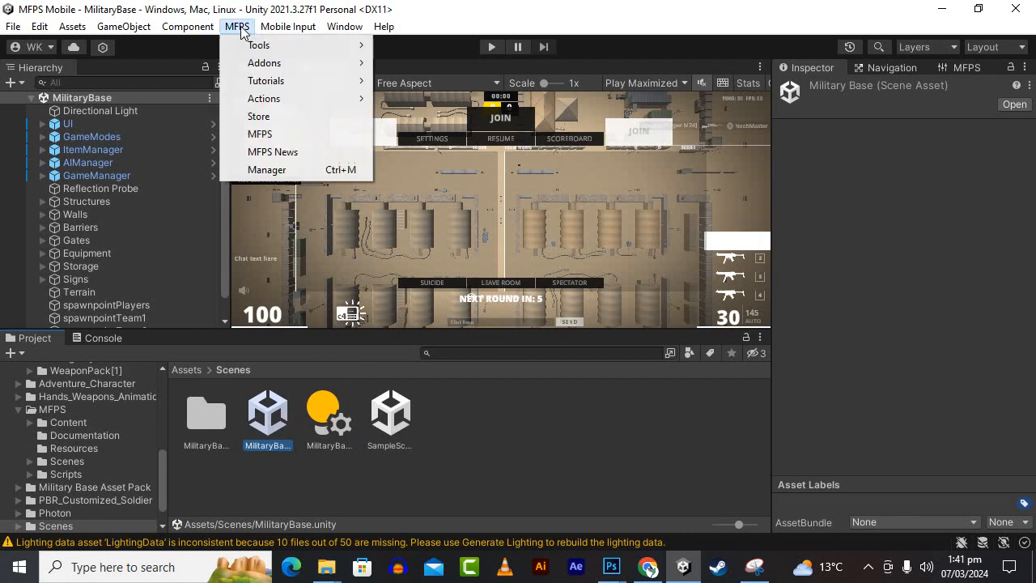
mouse_move(268, 88)
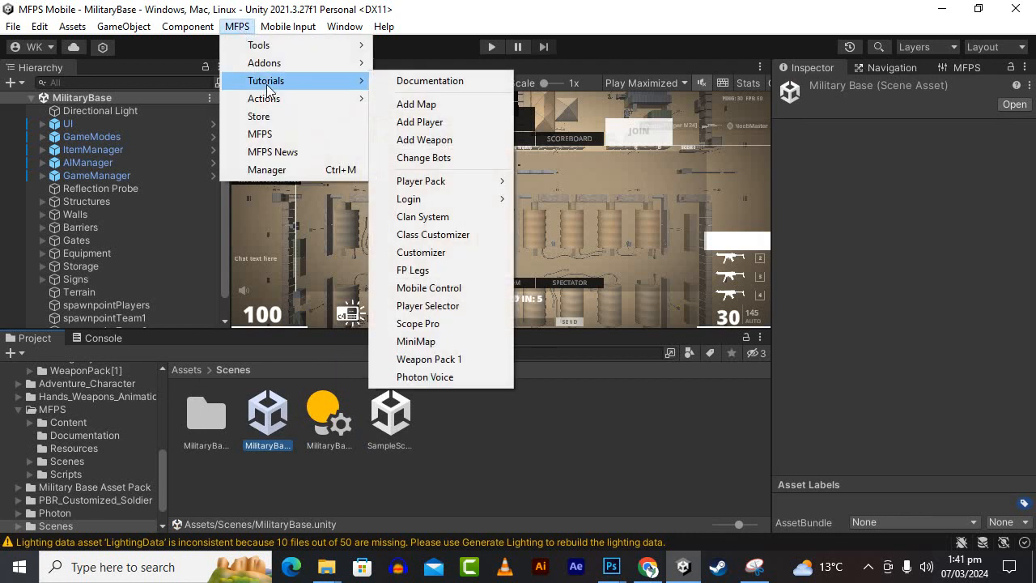
mouse_move(280, 63)
mouse_move(508, 303)
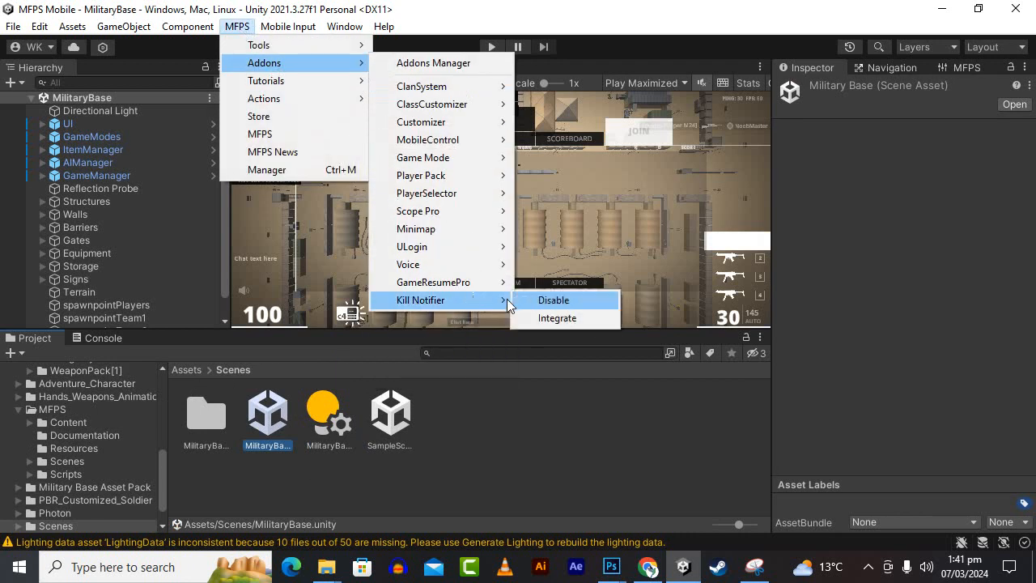
click(560, 318)
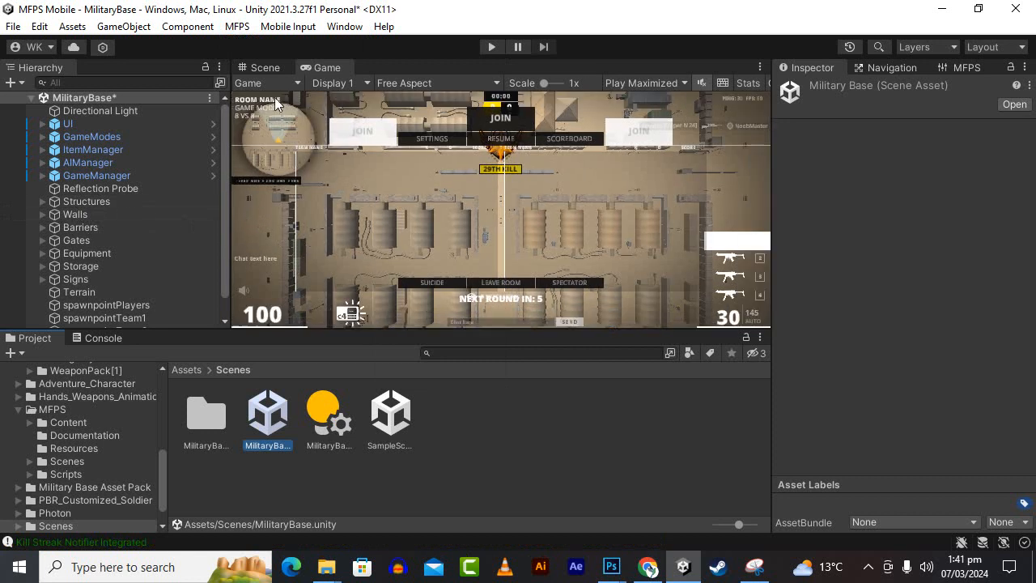
Show the map in the Scene view and check whether the Kill Notifier addon's Integrate option is still available.
click(281, 96)
key(ctrl+1)
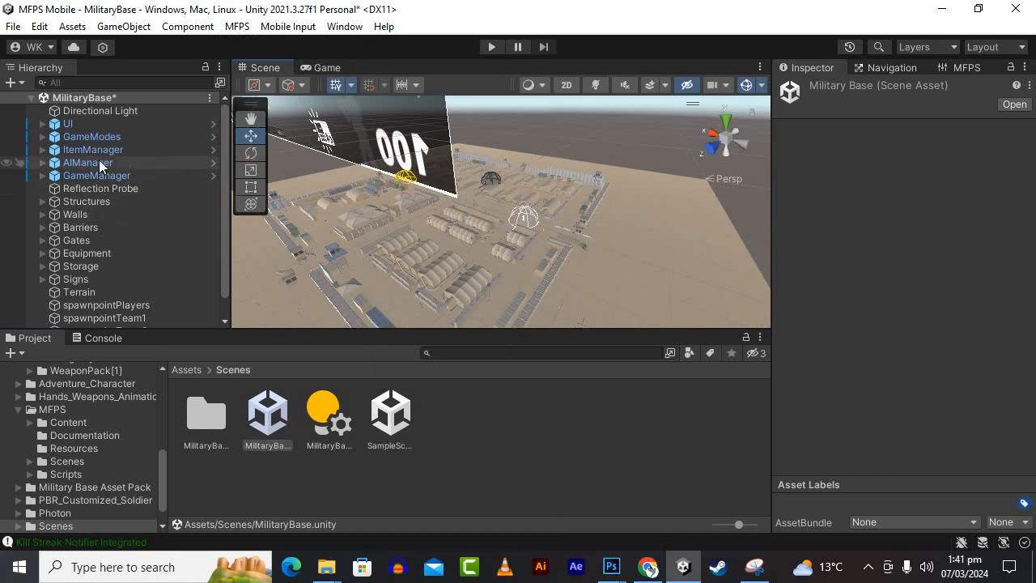
scroll(553, 251, down, 3)
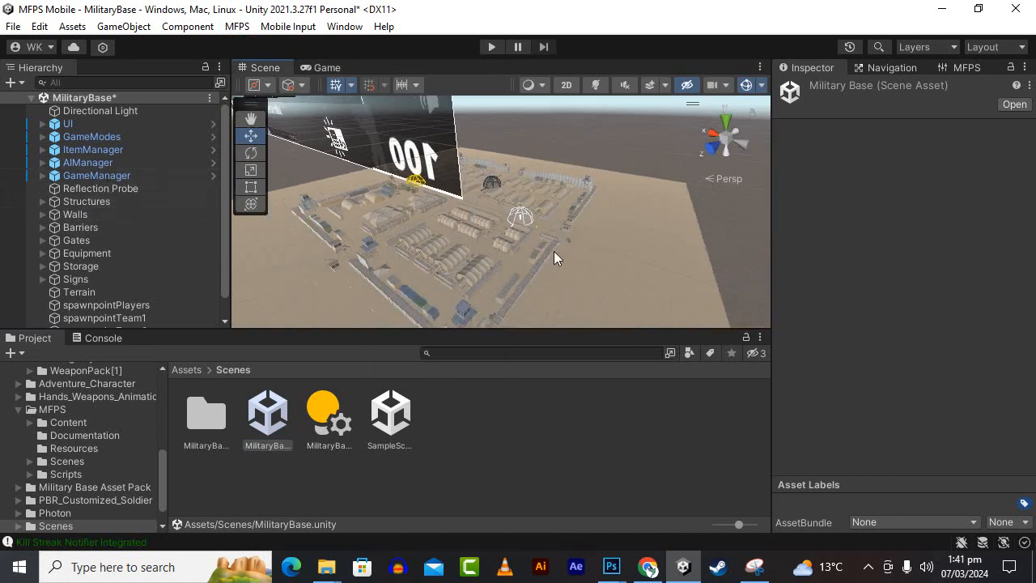
click(243, 29)
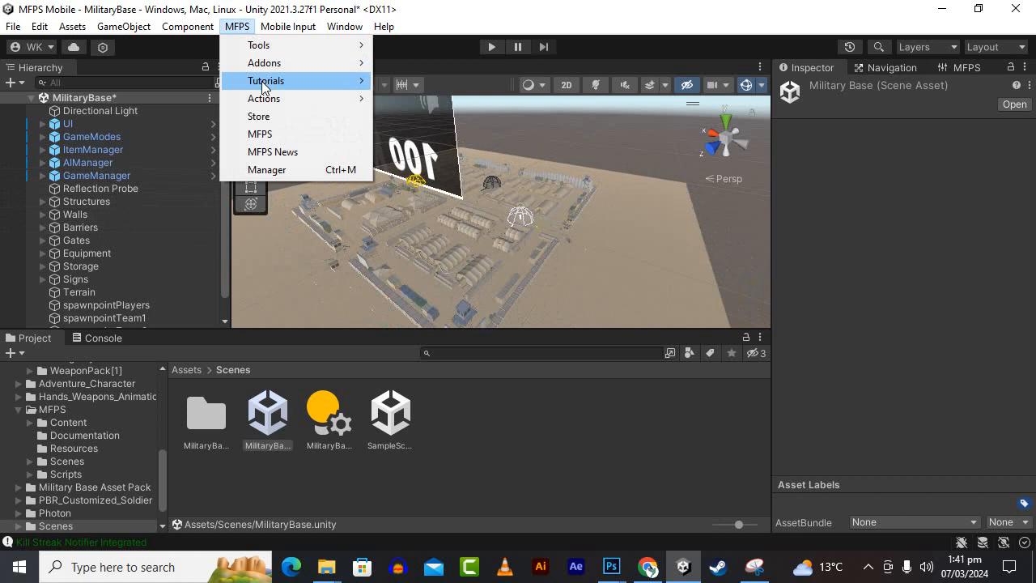
mouse_move(273, 70)
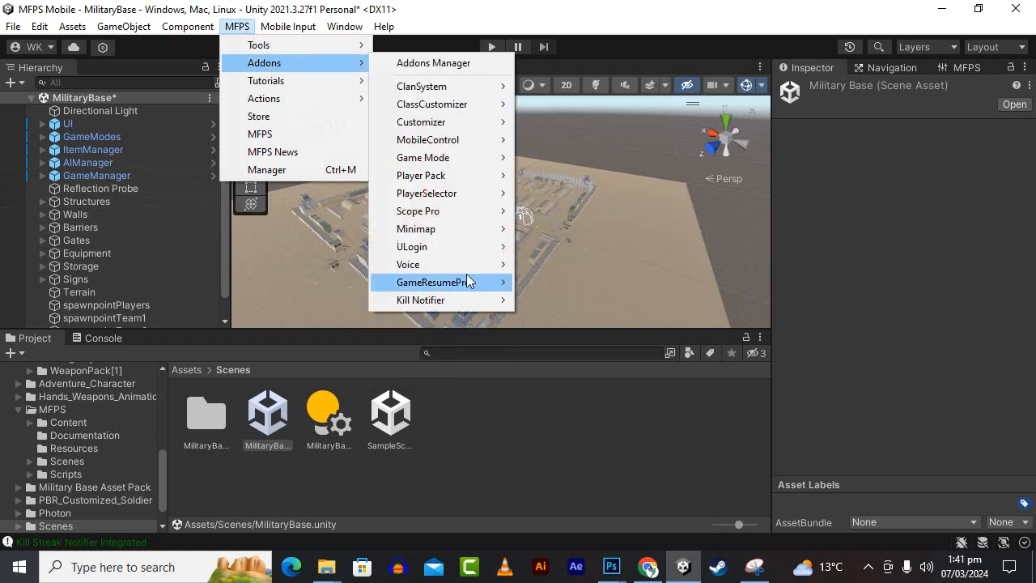
mouse_move(468, 304)
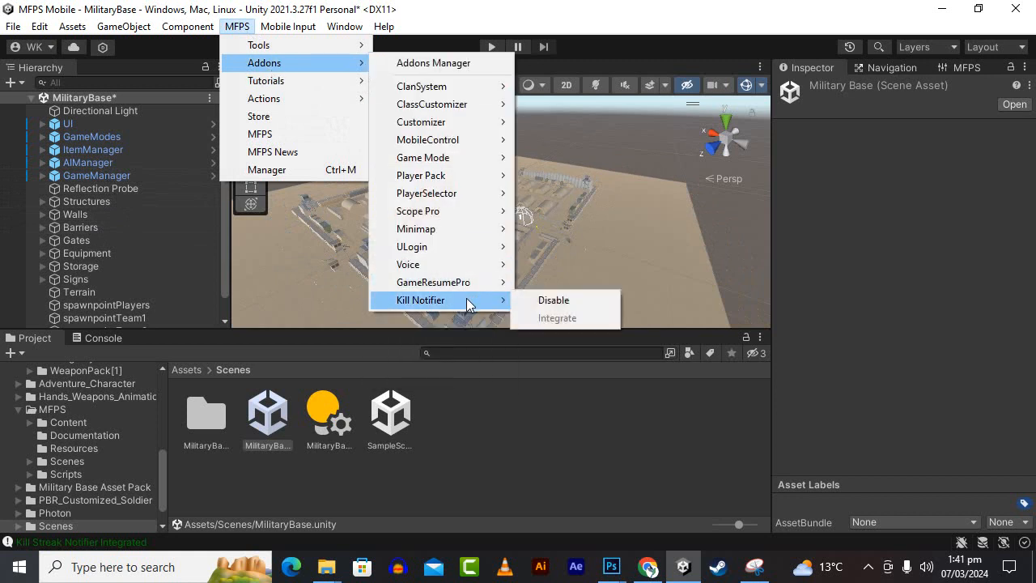
click(571, 383)
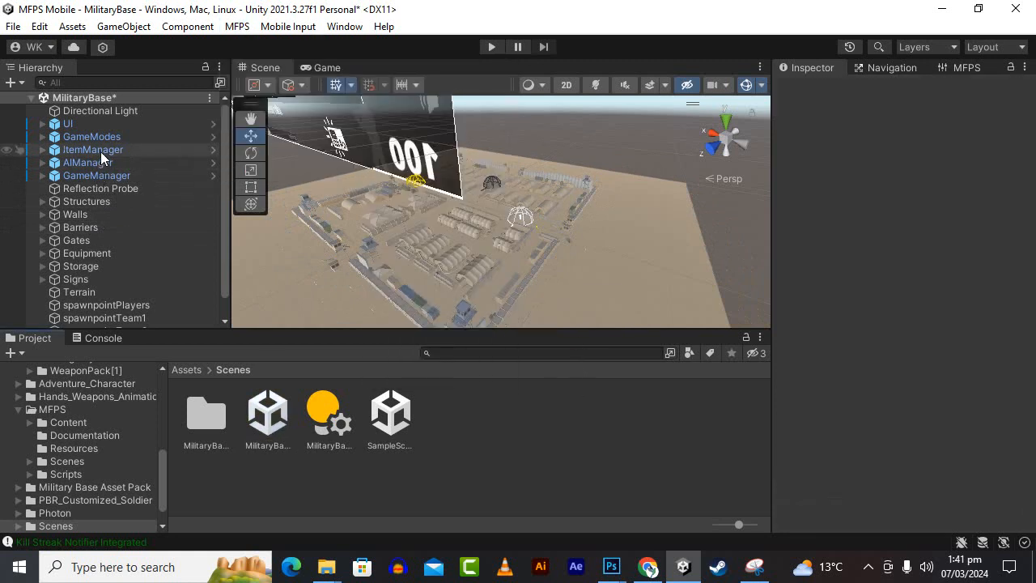
Expand GameManager, AIManager, ItemManager and GameModes in the MilitaryBase hierarchy to look for the kill notifier object.
click(104, 175)
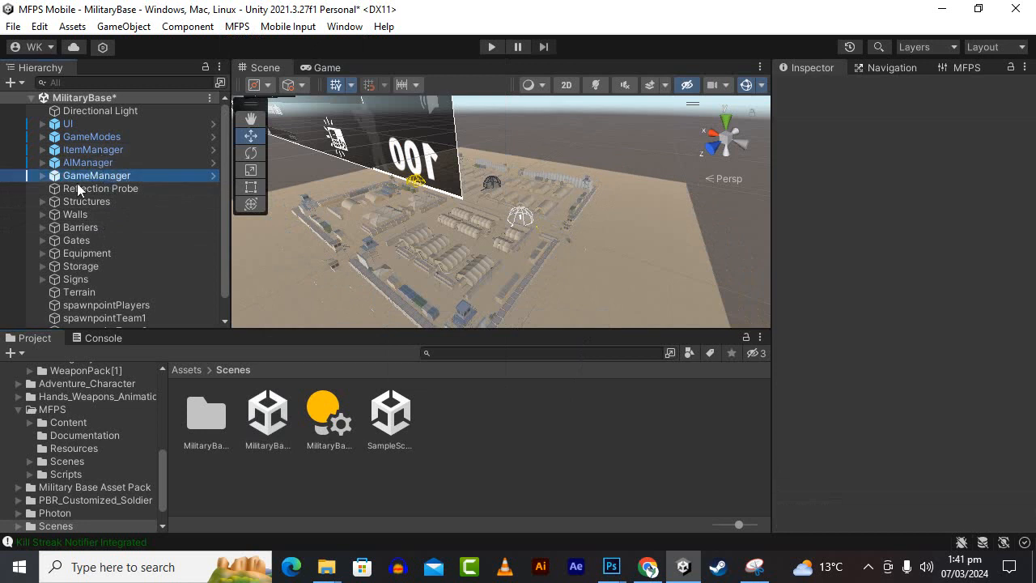
click(40, 176)
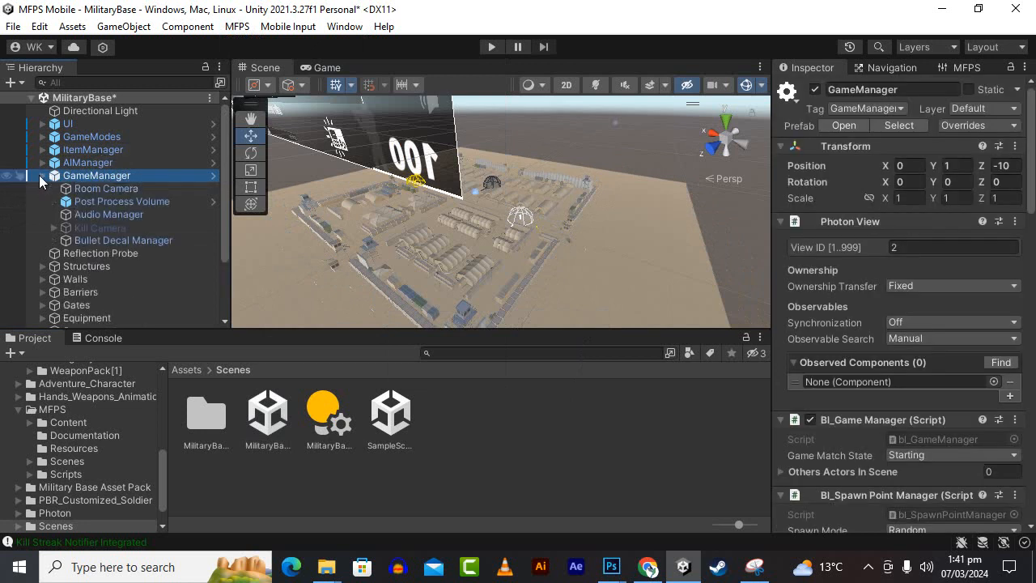
click(39, 162)
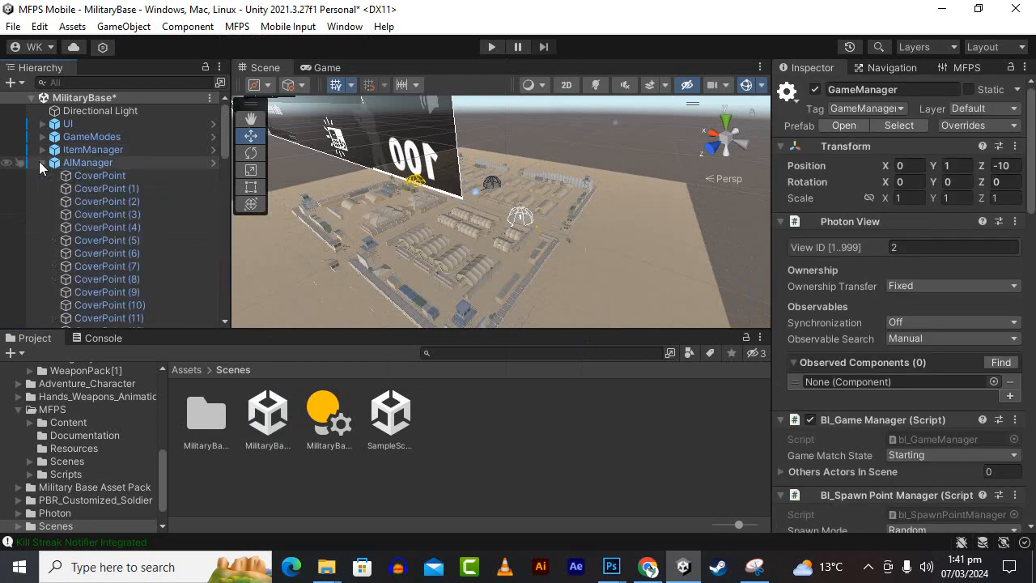
click(42, 150)
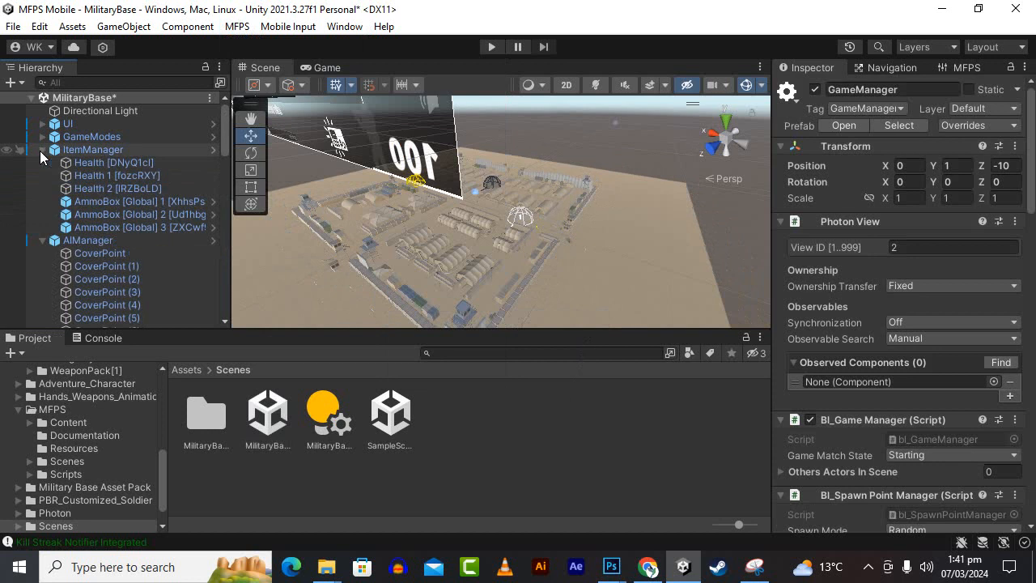
click(40, 137)
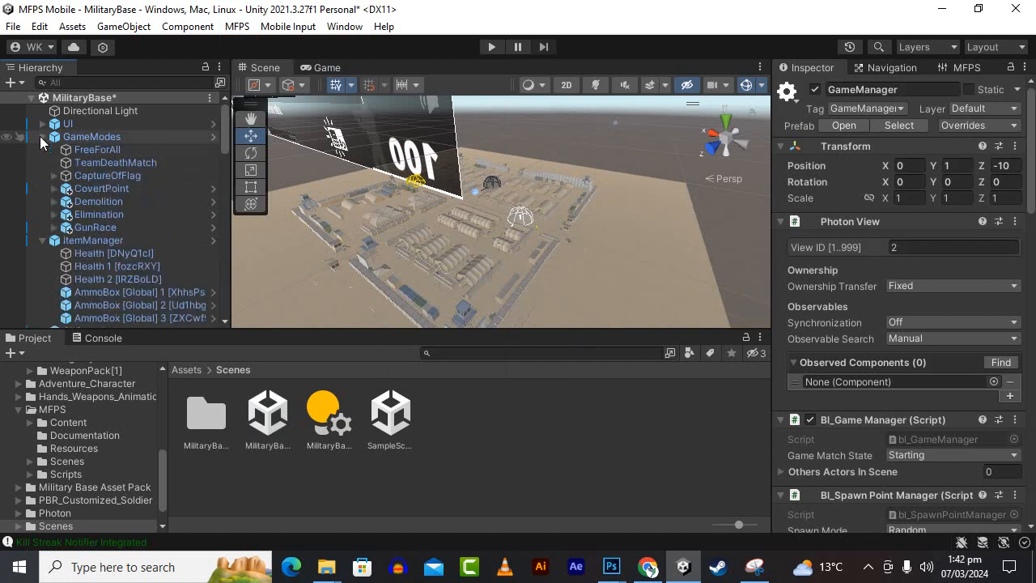
Look through the MilitaryBase hierarchy for the kill notifier, inspecting MiniMap2D [Circle], GameManager, Kill Camera and Bullet Decal Manager.
scroll(116, 240, down, 10)
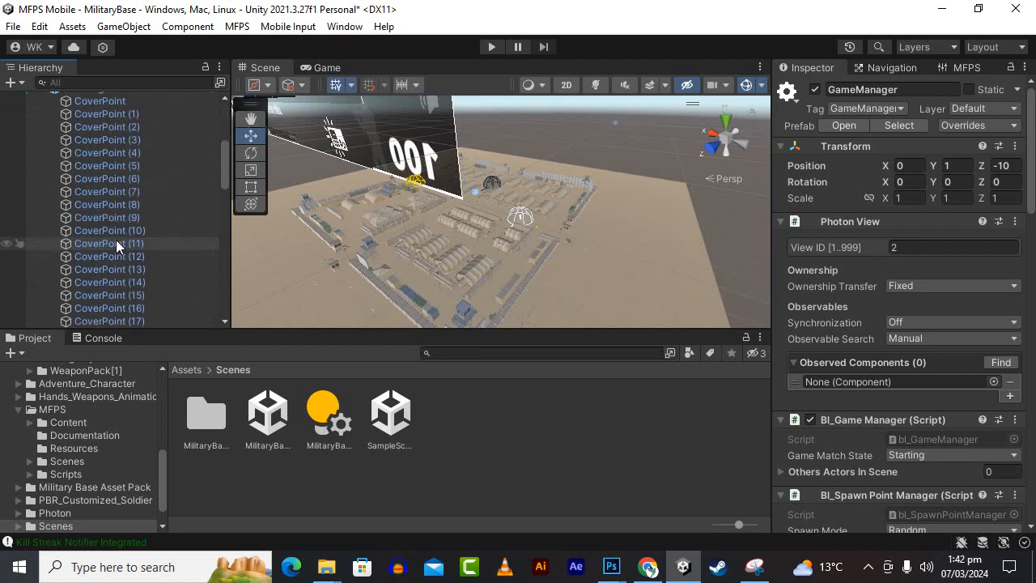
scroll(117, 235, down, 6)
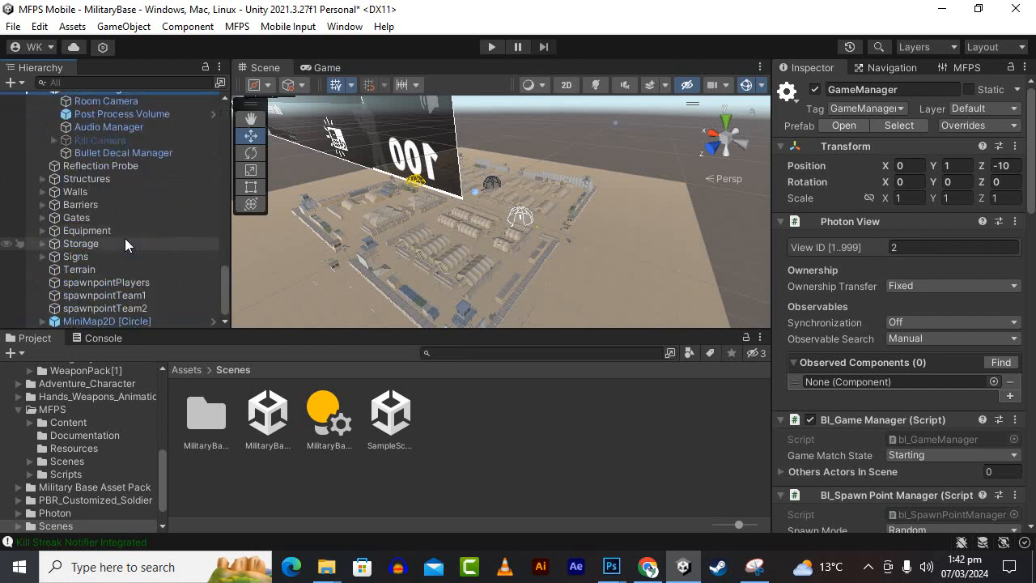
click(156, 321)
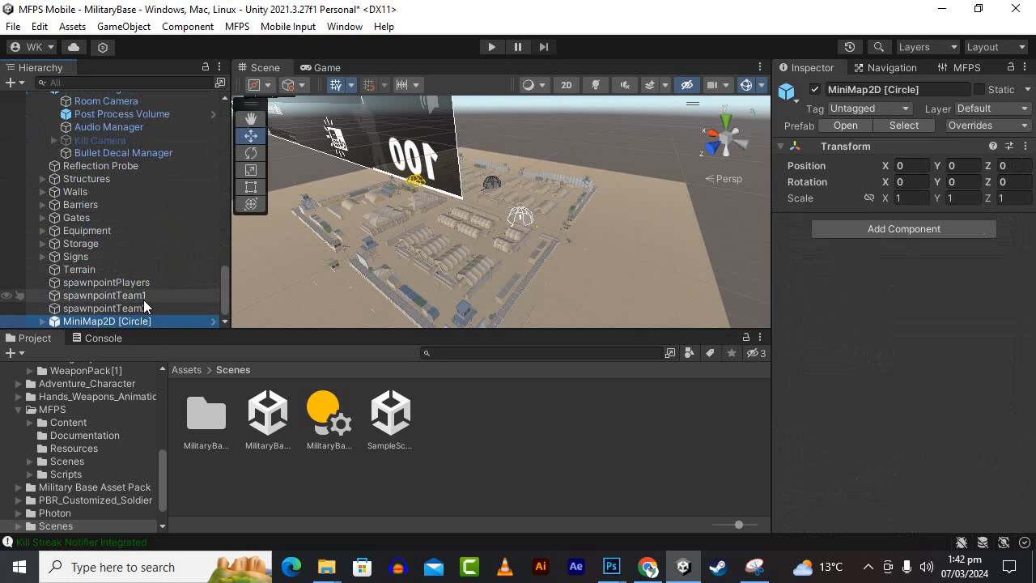
scroll(143, 299, up, 4)
click(115, 235)
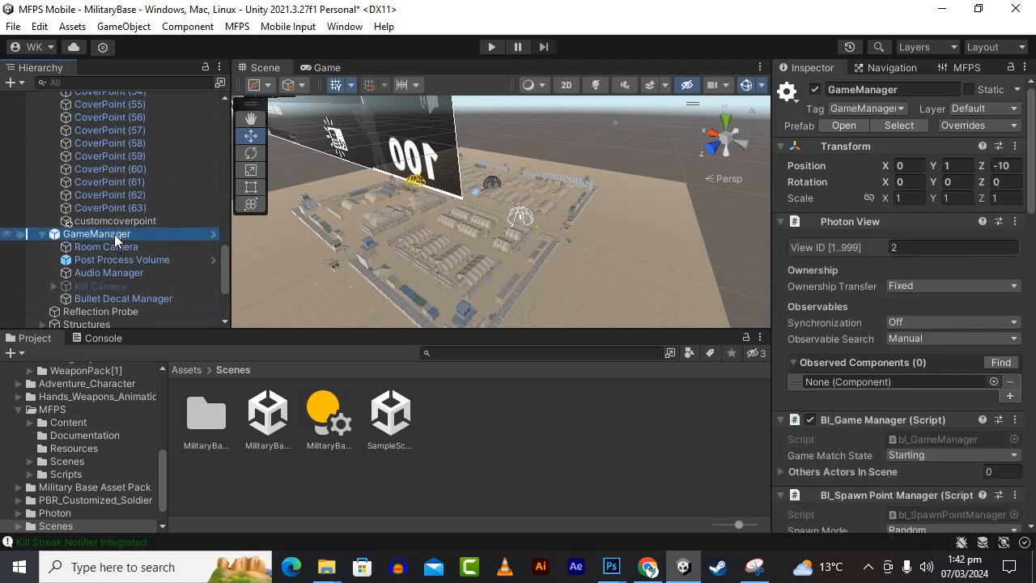
click(128, 287)
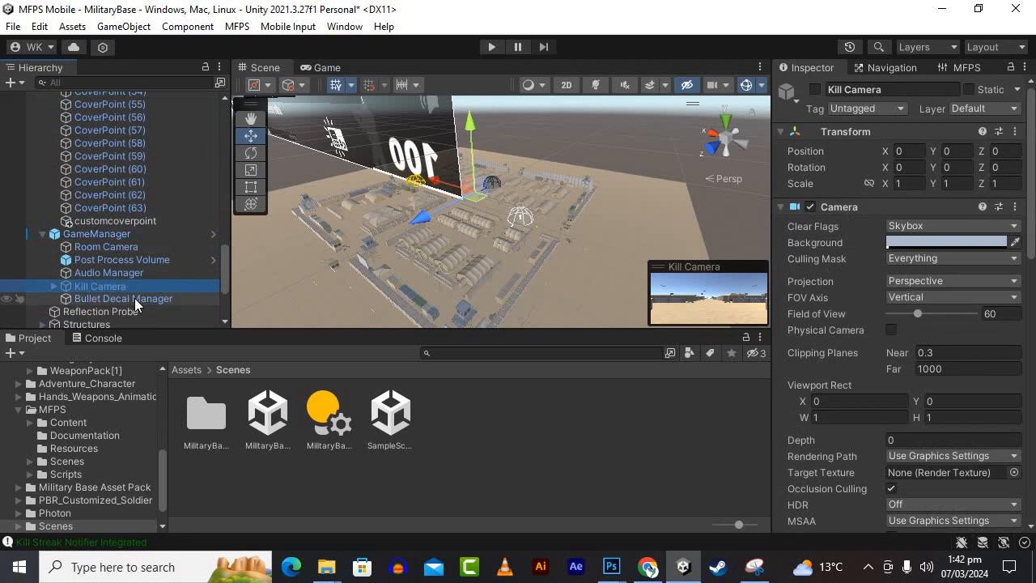
click(135, 300)
scroll(143, 302, up, 10)
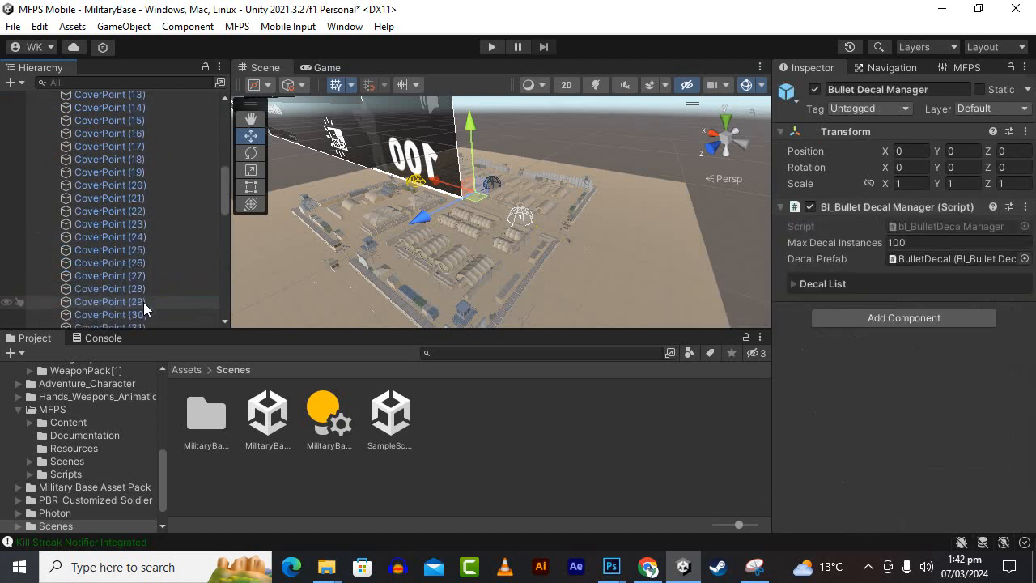
scroll(143, 302, up, 8)
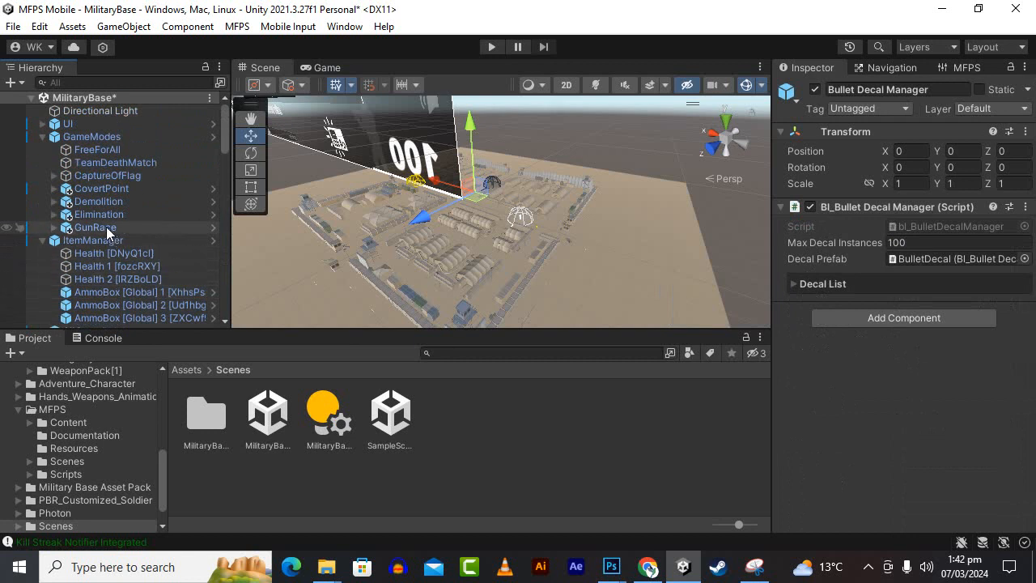
Search the scene hierarchy for "kill" and inspect the components of the Kill Streak Manager object.
click(127, 83)
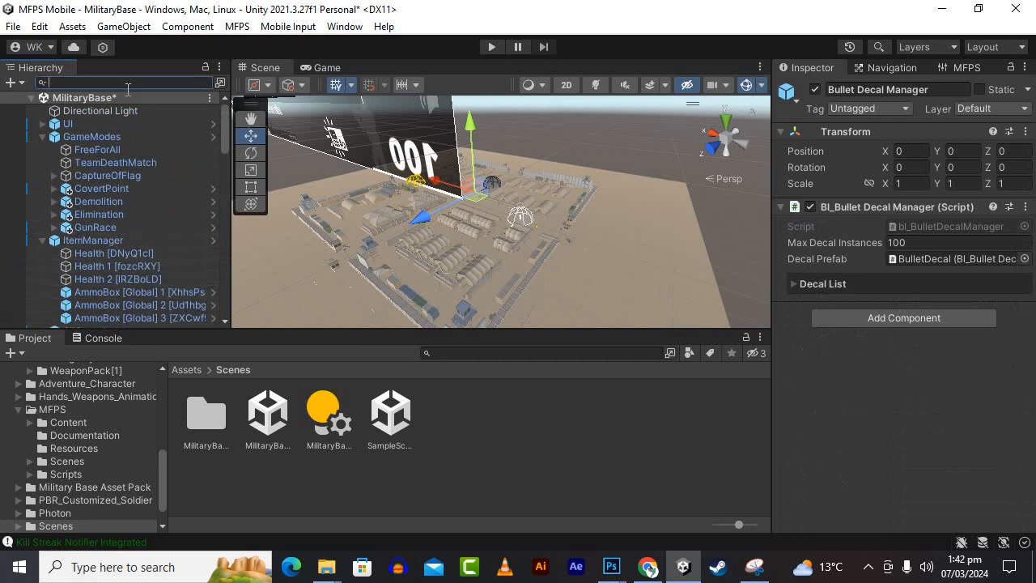
text(kill)
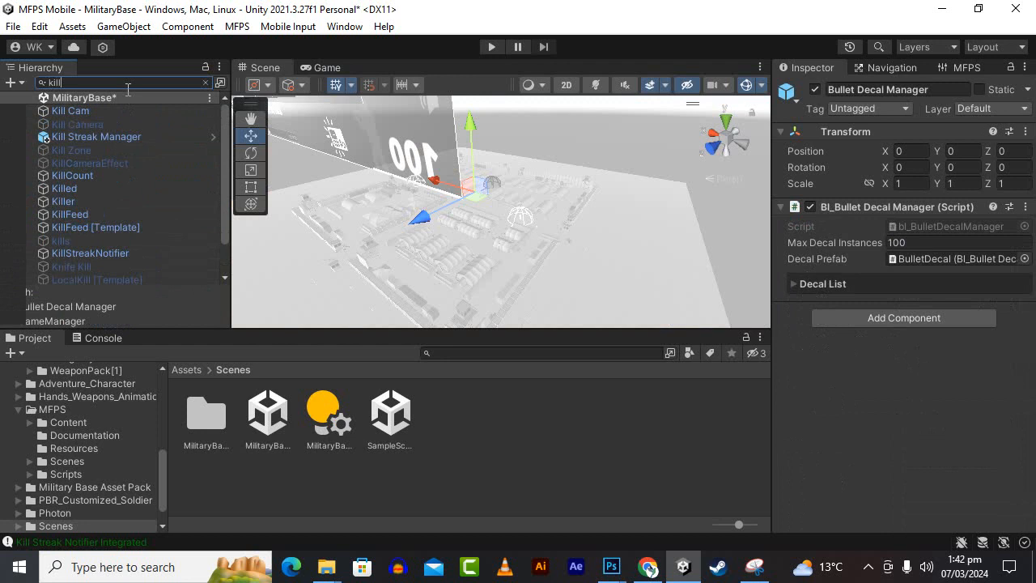
click(127, 139)
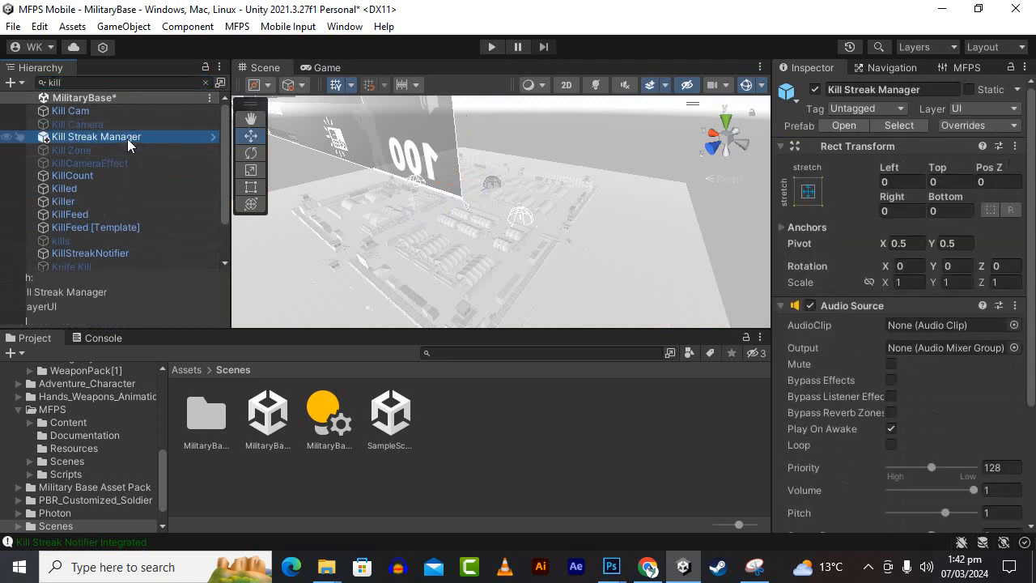
scroll(892, 333, down, 5)
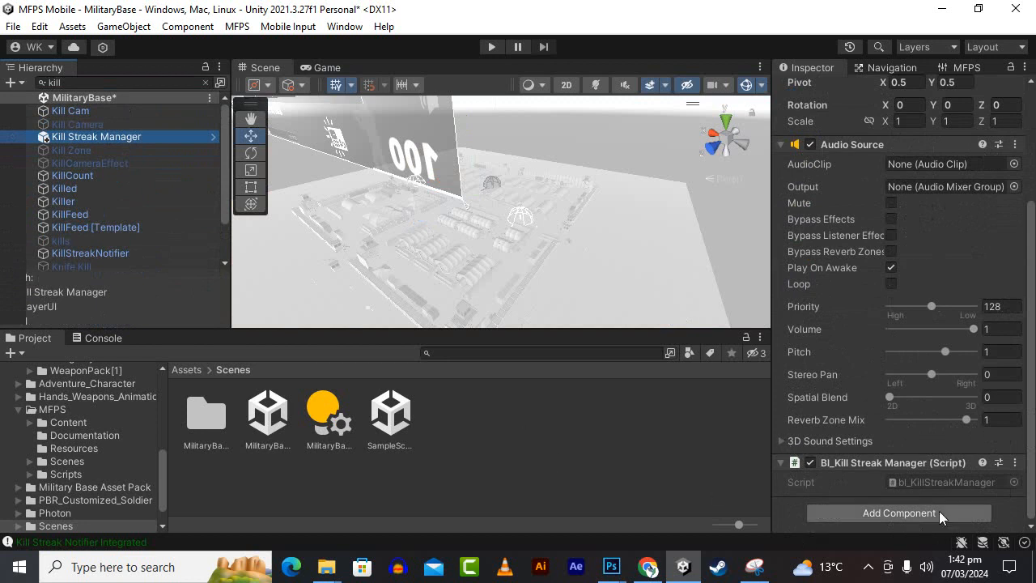
scroll(842, 486, up, 4)
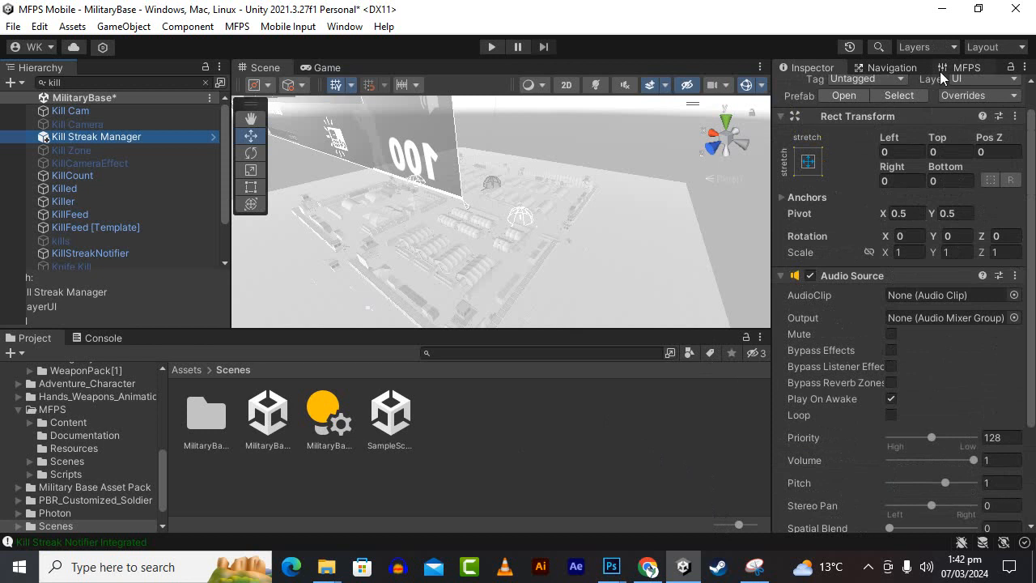
click(964, 68)
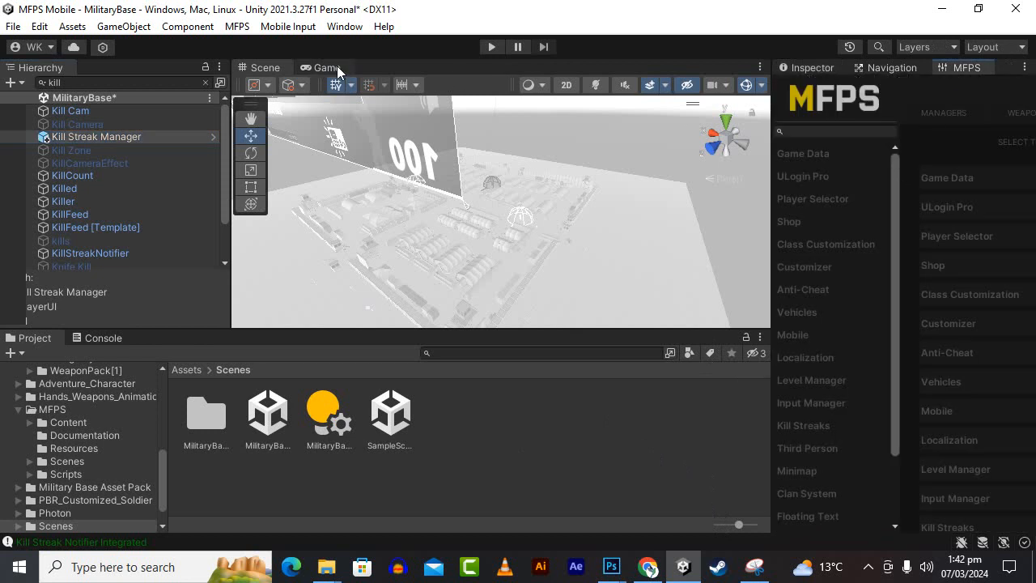
Open the Assets/Addons/KillNotifier folder and read the instructions in the Kill Streak Notifier addon asset.
click(188, 369)
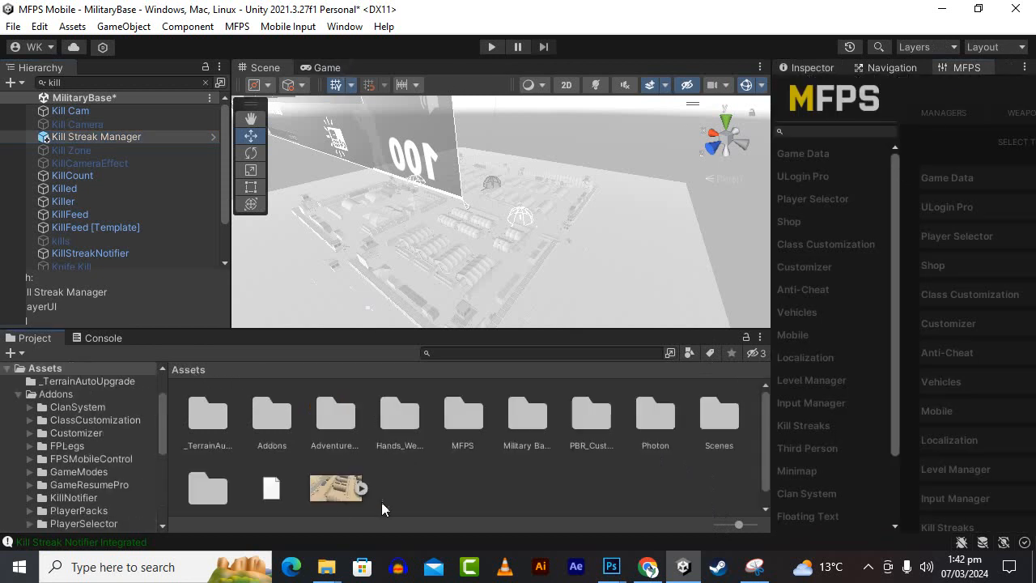
click(333, 416)
click(391, 417)
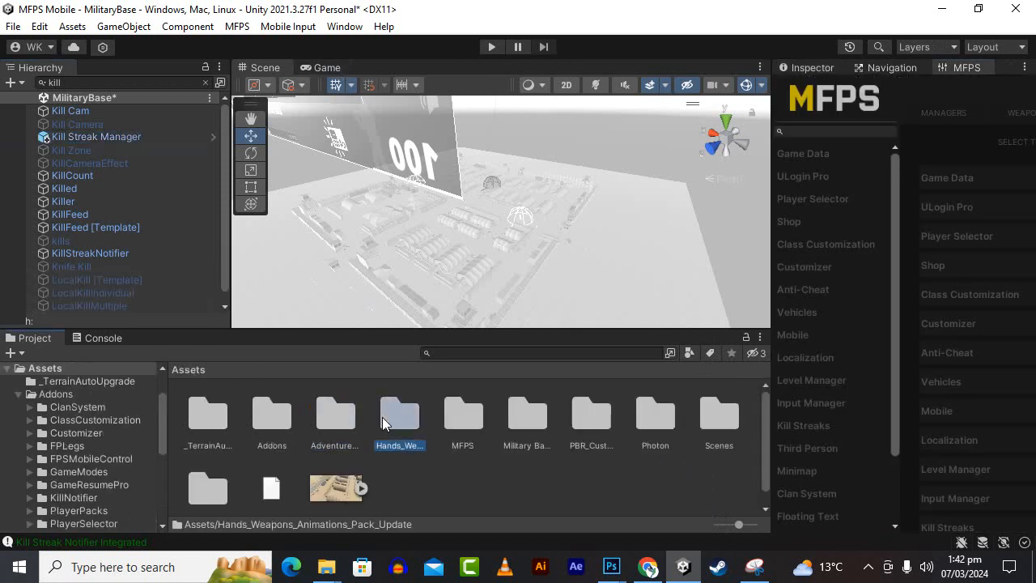
click(450, 415)
double_click(270, 410)
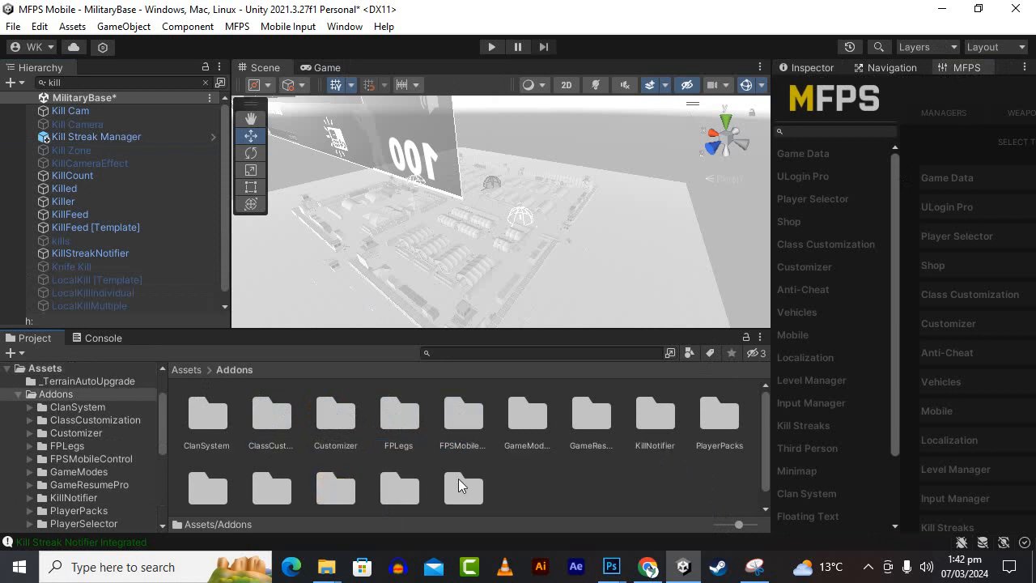
scroll(720, 486, down, 1)
click(405, 476)
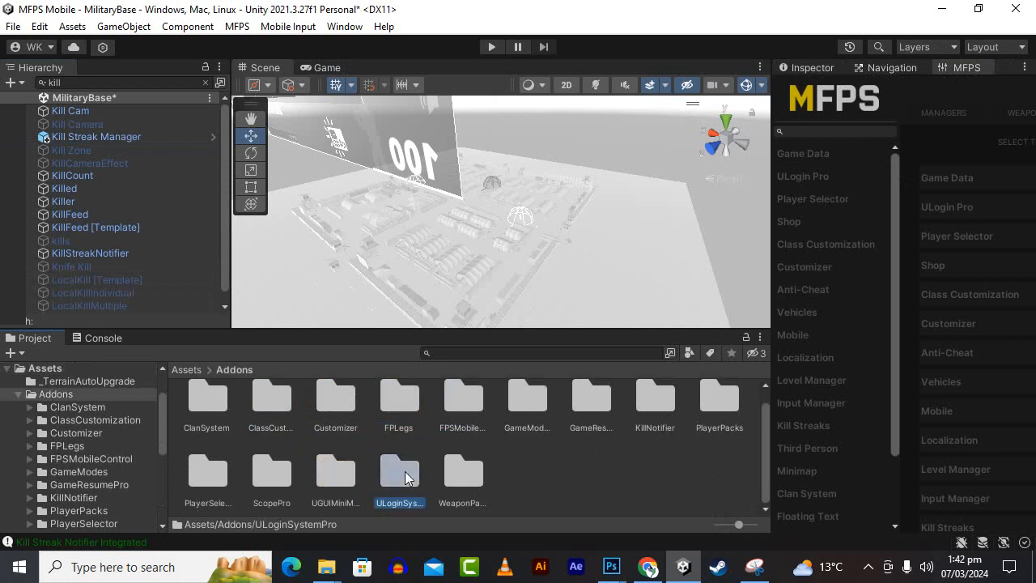
scroll(662, 389, up, 1)
click(661, 389)
double_click(651, 422)
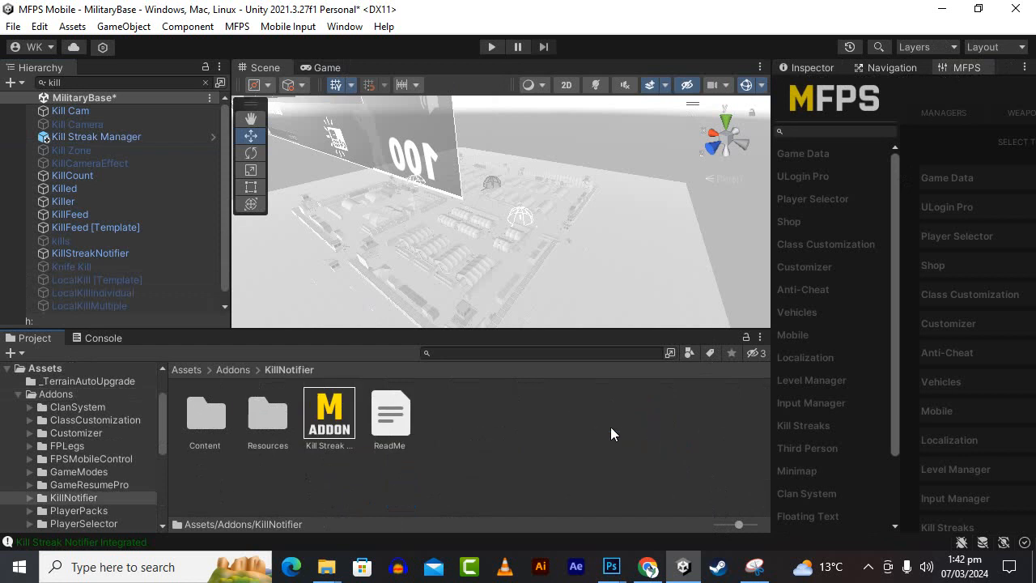
click(327, 410)
click(829, 67)
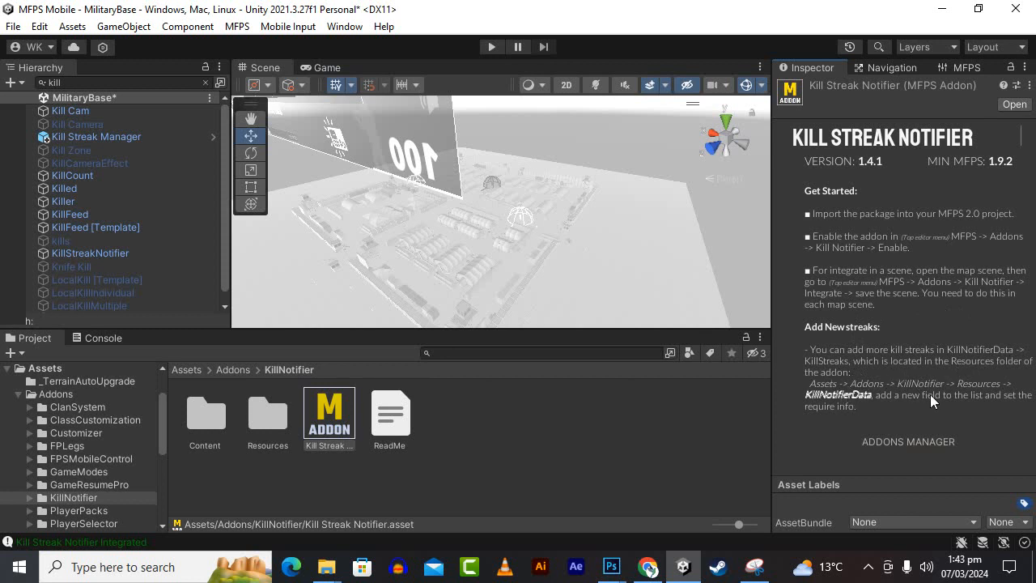
Show the KillNotifierData asset from the addon's Resources folder in a wider Inspector and expand its Kills Streaks list.
double_click(260, 413)
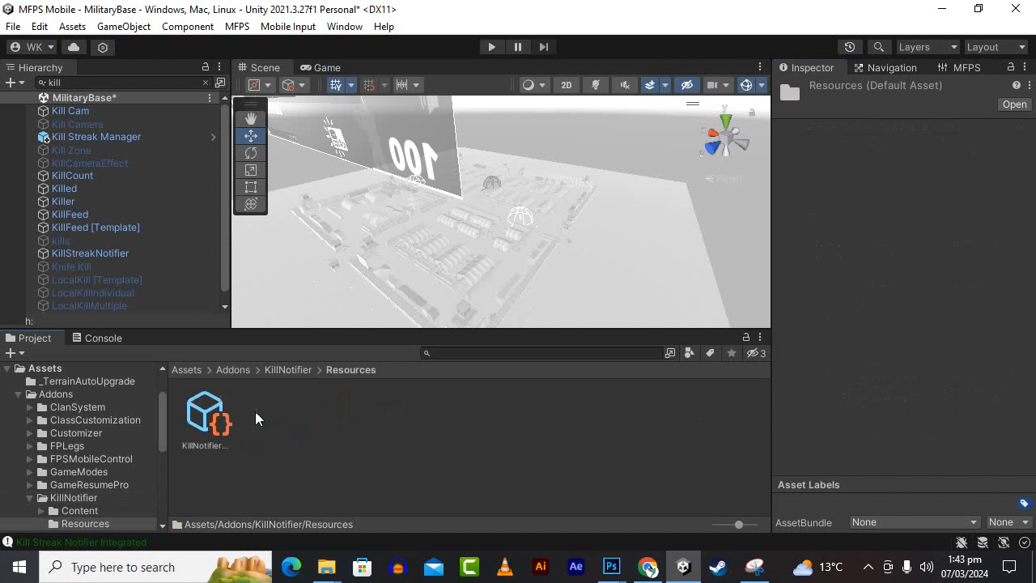
click(214, 419)
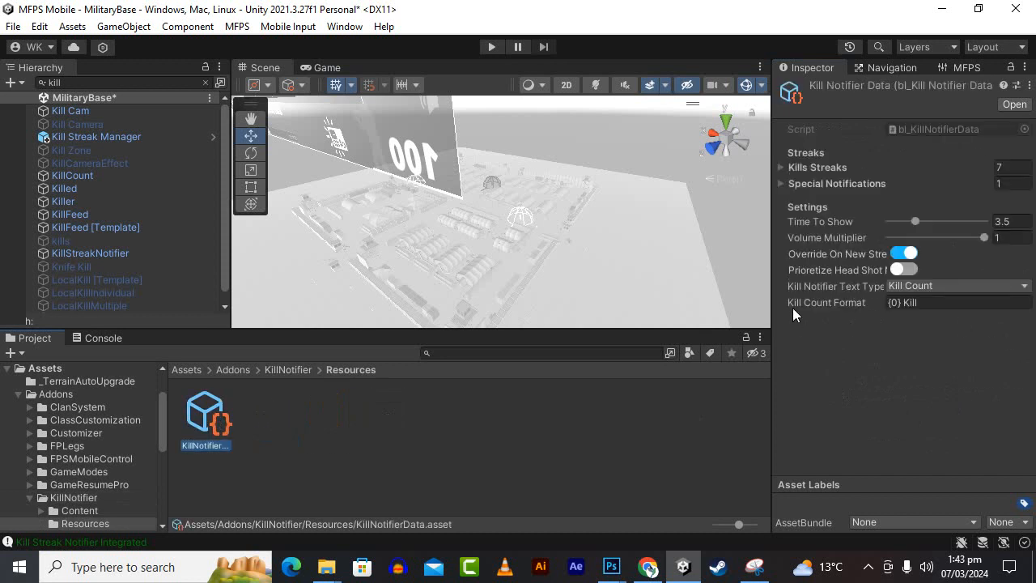
drag(773, 291, 719, 296)
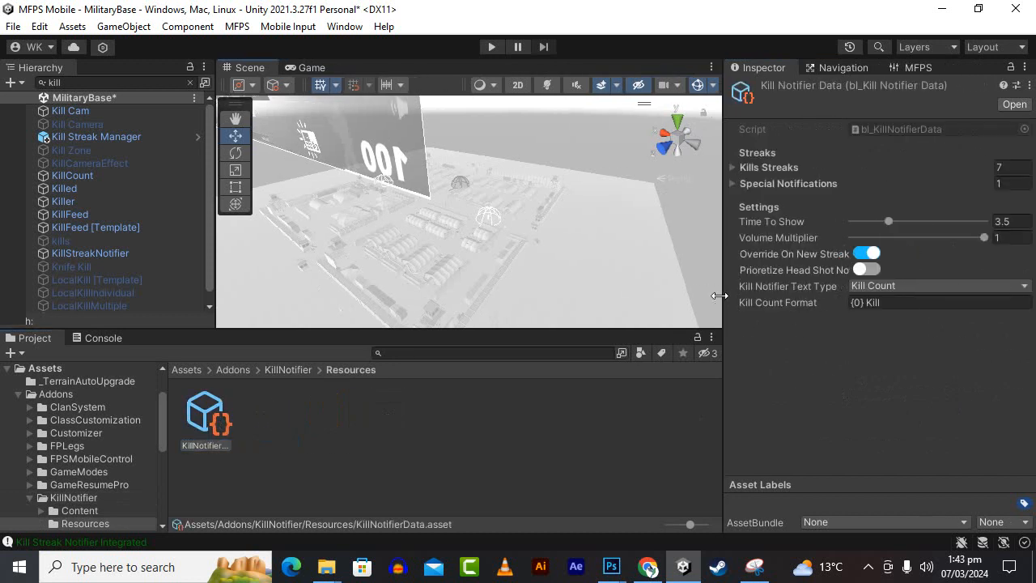
click(732, 167)
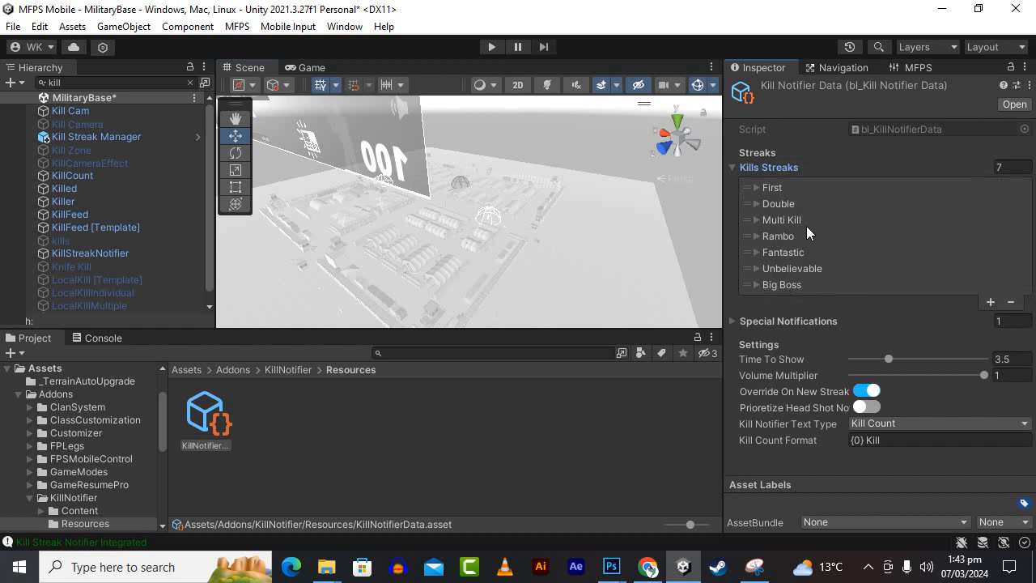
click(1023, 168)
Examine the First, Multi Kill, Big Boss and Fantastic streak entries and the notifier's general settings.
click(756, 188)
click(755, 188)
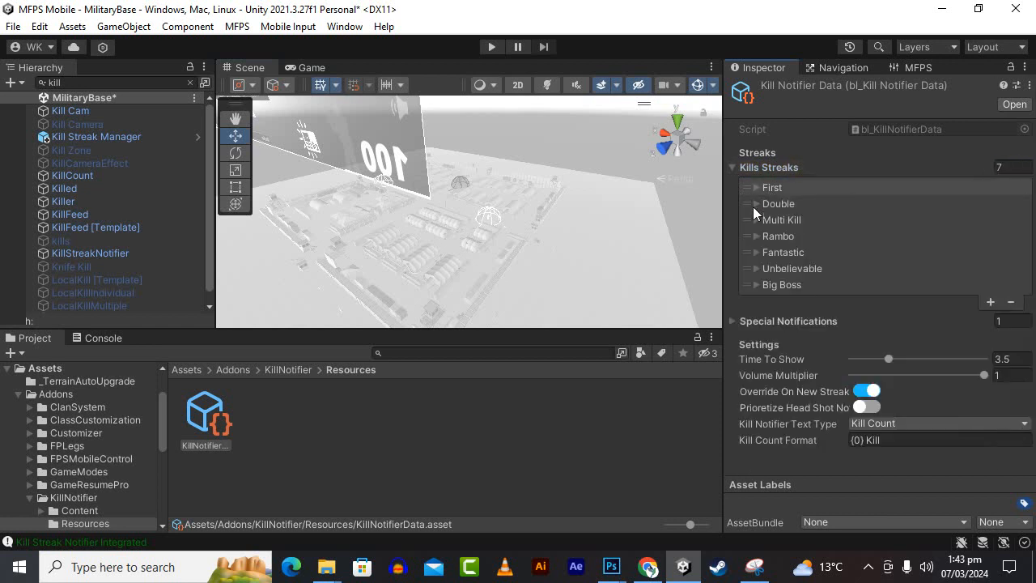
click(754, 220)
click(754, 220)
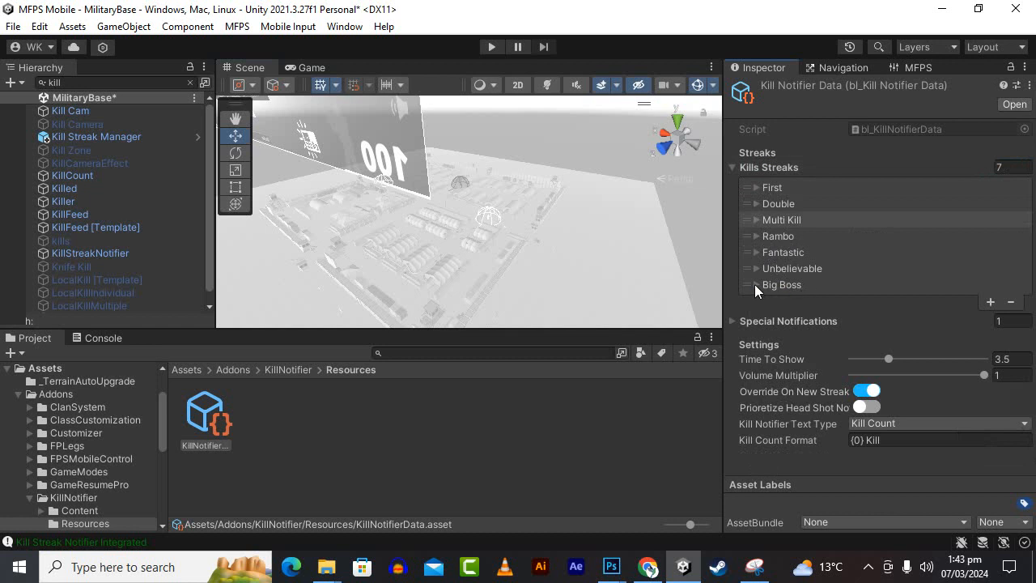
click(756, 285)
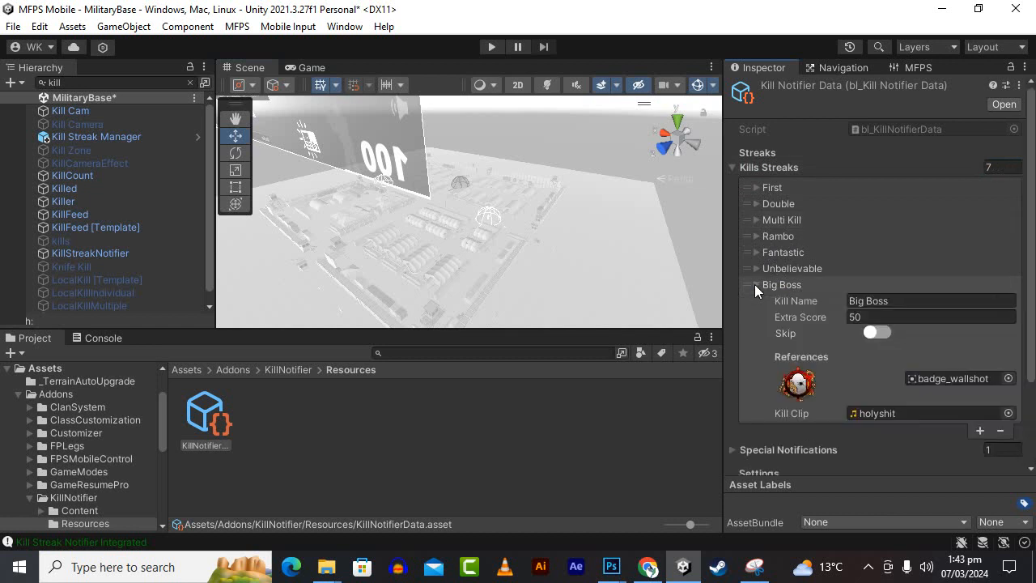
click(754, 285)
click(755, 255)
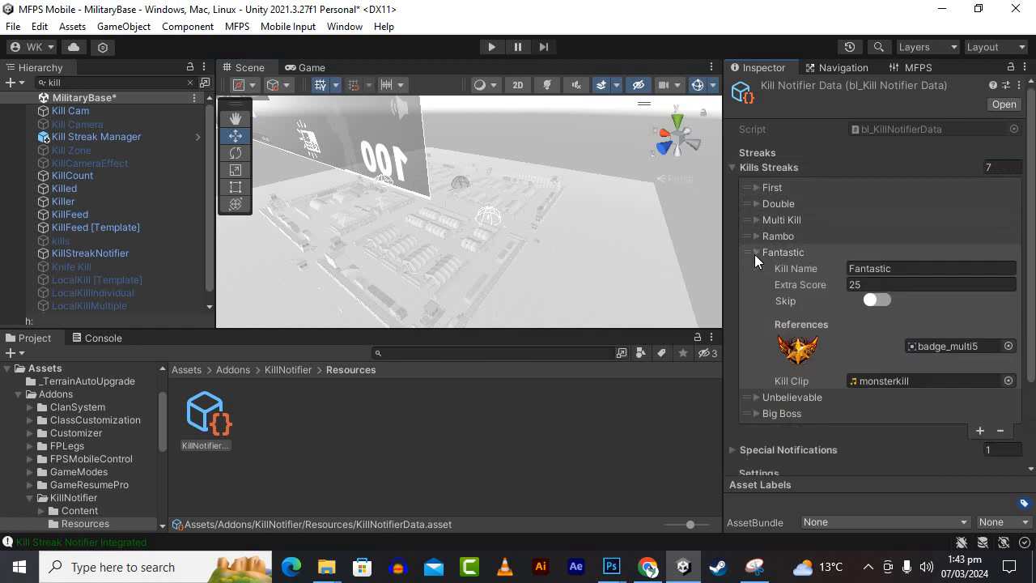
click(755, 255)
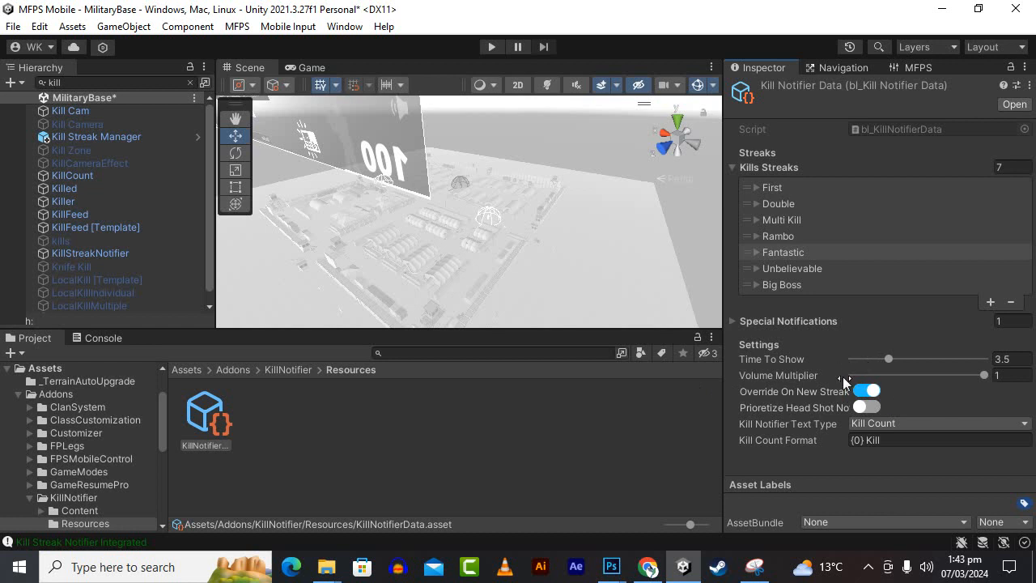
click(997, 377)
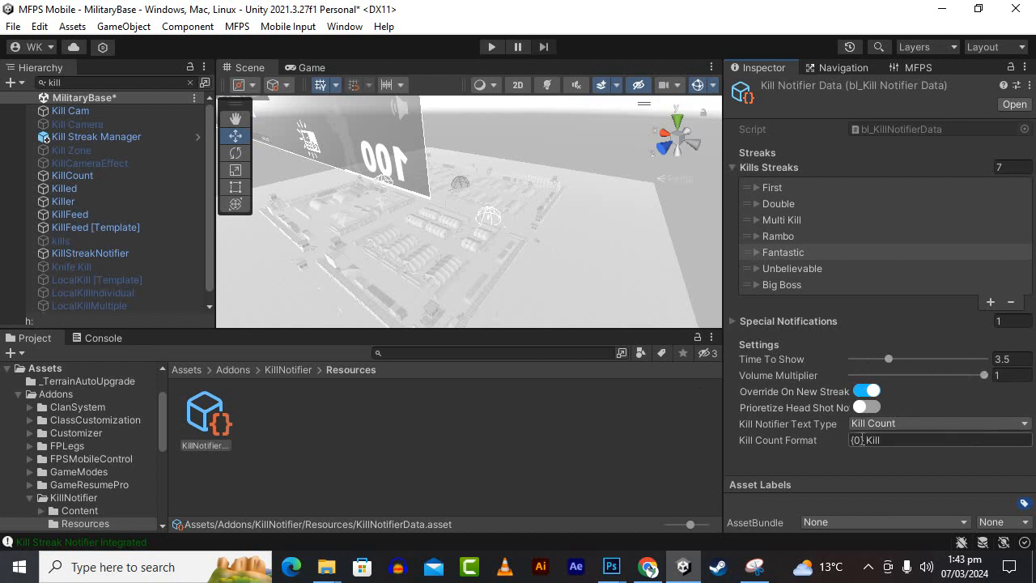
Locate the Multi Kill streak's kill clip in the project and view the multikill audio's import settings.
click(758, 220)
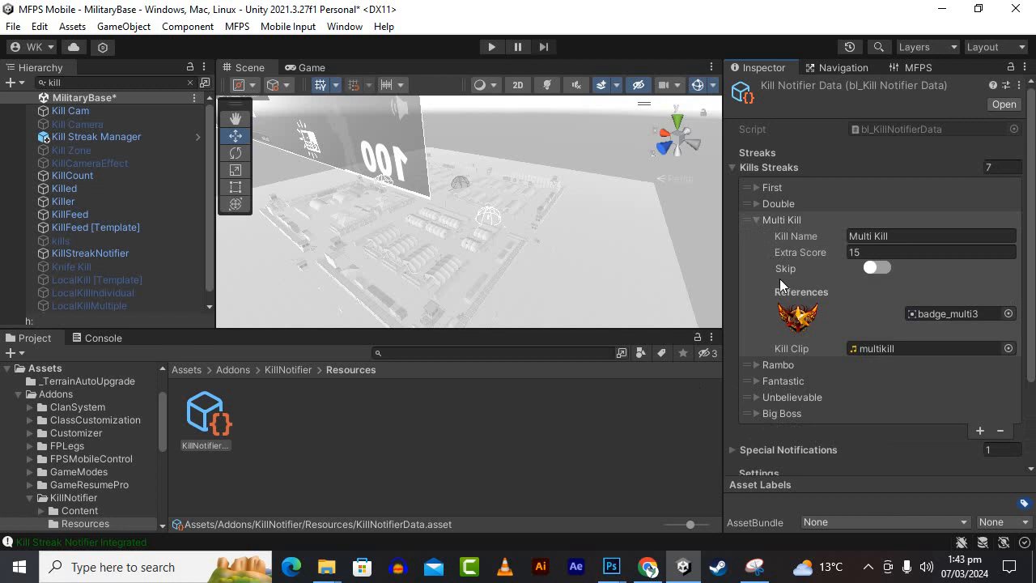
click(881, 349)
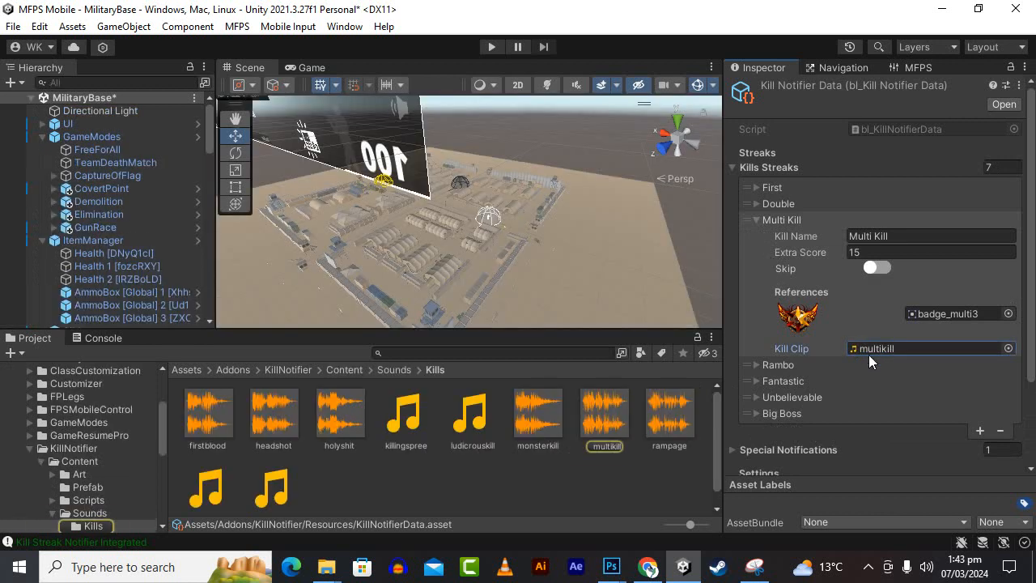
click(619, 421)
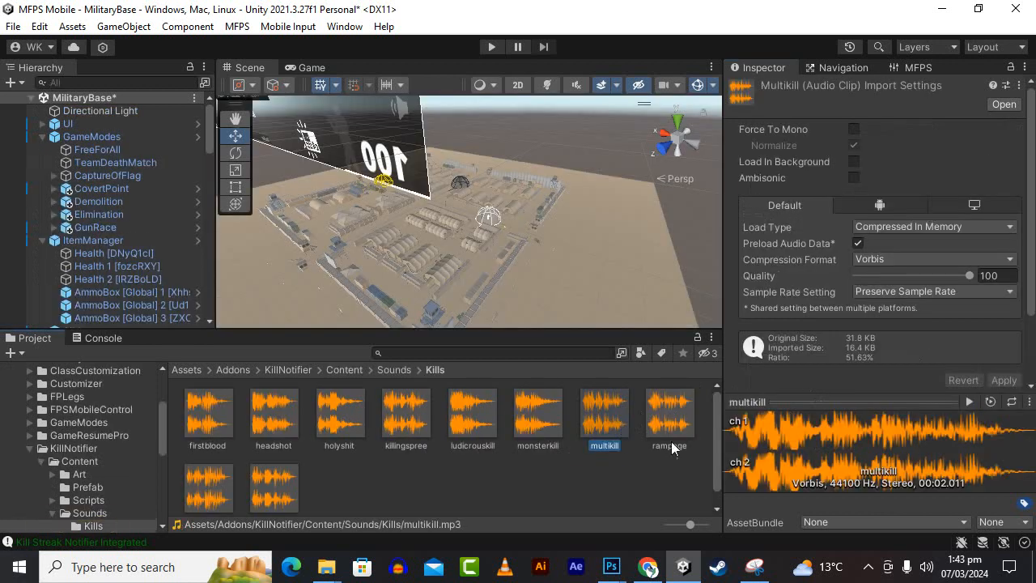
click(136, 242)
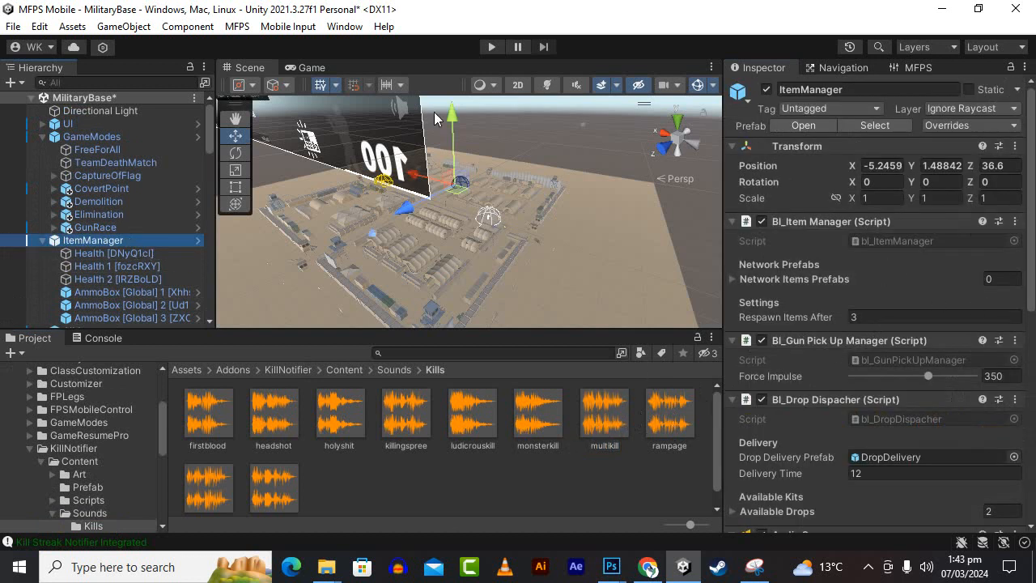
click(46, 338)
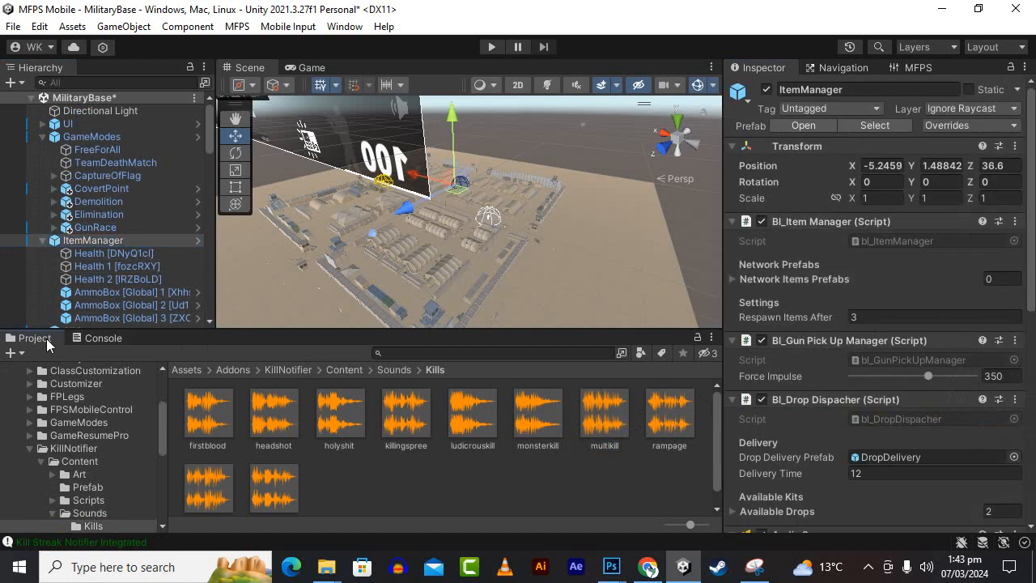